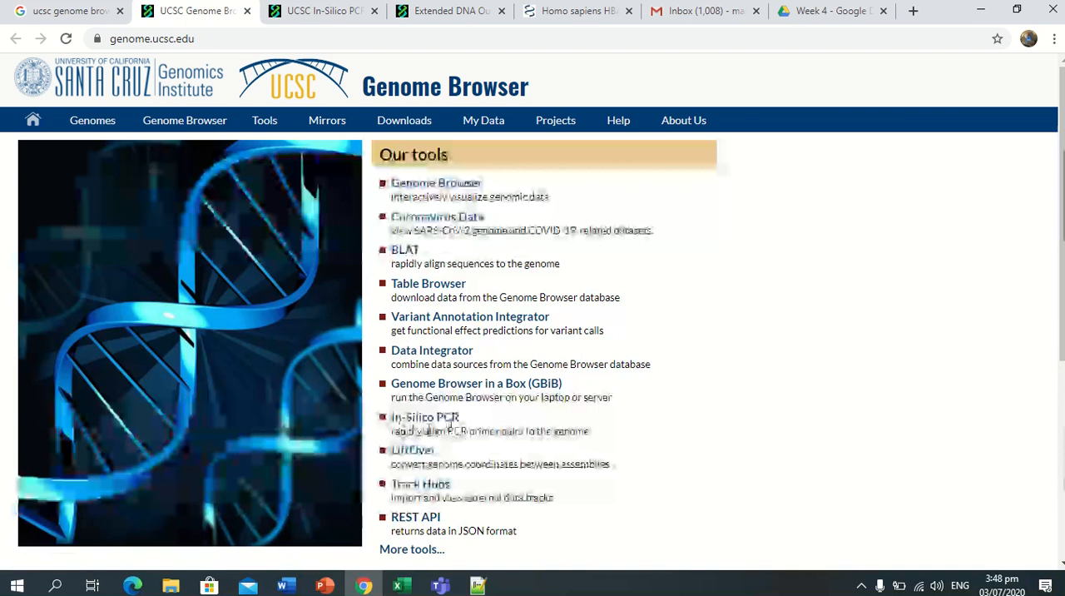
Open the Human GRCh37/hg19 assembly in the Genome Browser and close the Gmail inbox tab.
{"action": "mouse_move", "coordinate": [94, 127]}
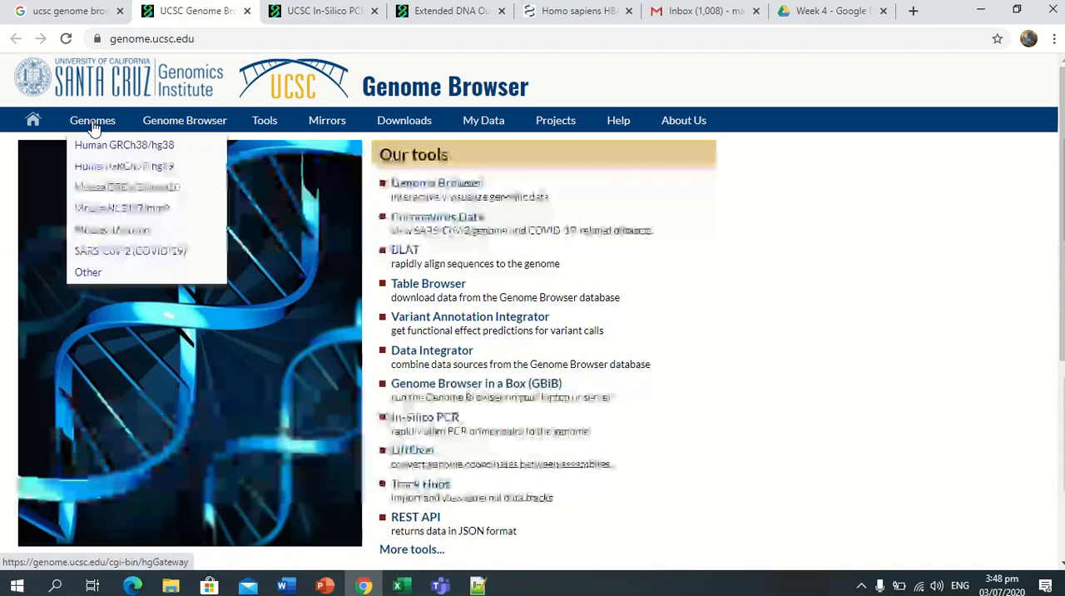
{"action": "left_click", "coordinate": [131, 170]}
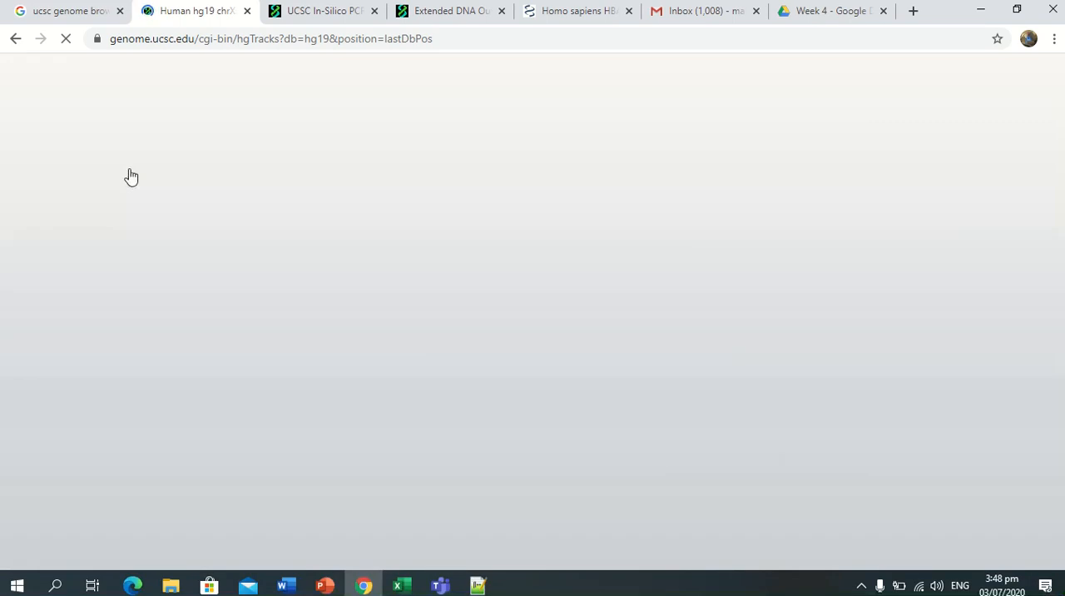
{"action": "left_click", "coordinate": [756, 11]}
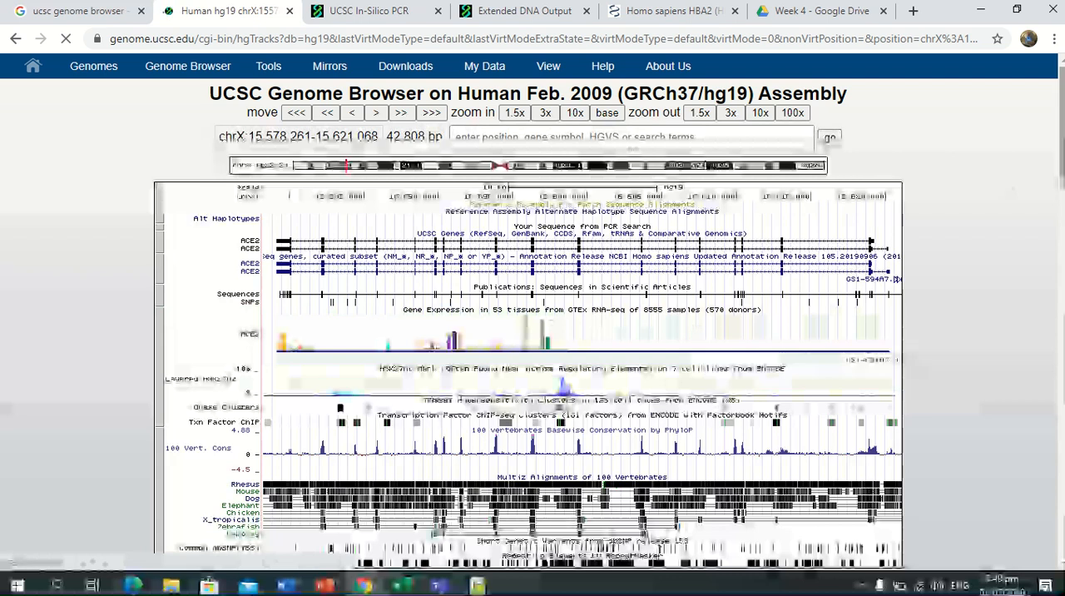
{"action": "mouse_move", "coordinate": [1062, 131]}
{"action": "left_mouse_down"}
{"action": "mouse_move", "coordinate": [1061, 295]}
{"action": "mouse_move", "coordinate": [1060, 154]}
{"action": "mouse_move", "coordinate": [1048, 123]}
{"action": "left_mouse_up"}
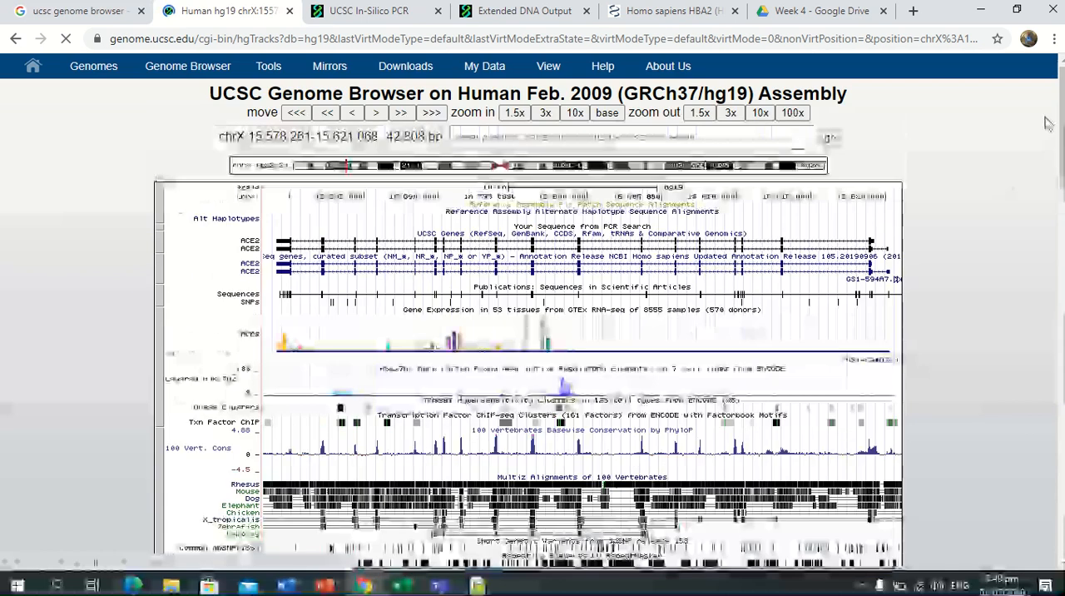
Switch to the Lab Session 7-8 presentation in PowerPoint and review the slides on assembly selection, hiding tracks and the UCSC Genes track.
{"action": "left_click", "coordinate": [325, 586]}
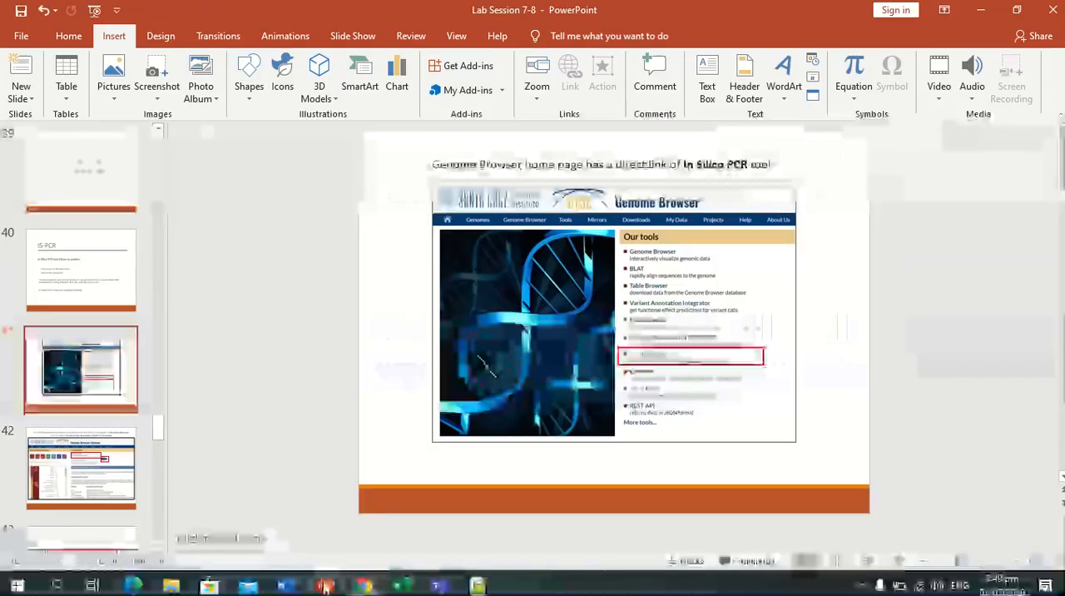
{"action": "scroll", "coordinate": [275, 368], "scroll_direction": "down", "scroll_amount": 1}
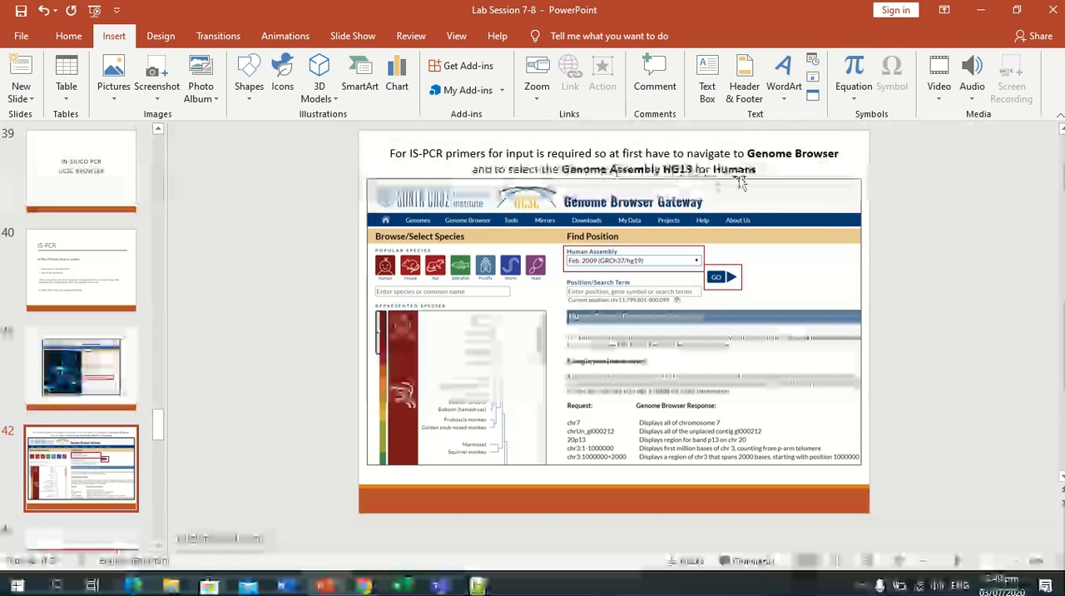
{"action": "scroll", "coordinate": [837, 281], "scroll_direction": "down", "scroll_amount": 1}
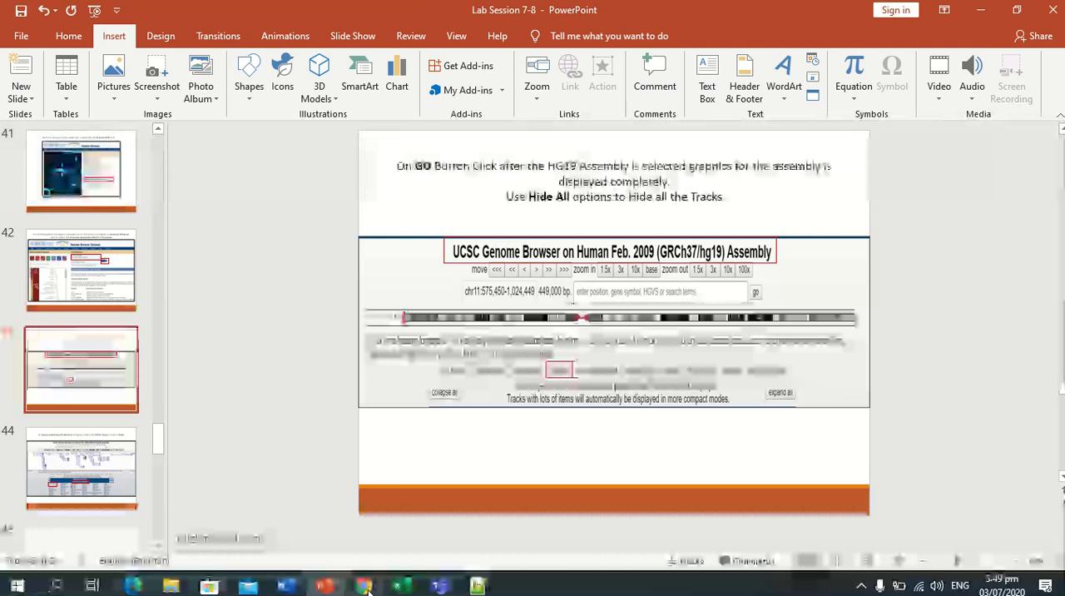
{"action": "left_click", "coordinate": [367, 588]}
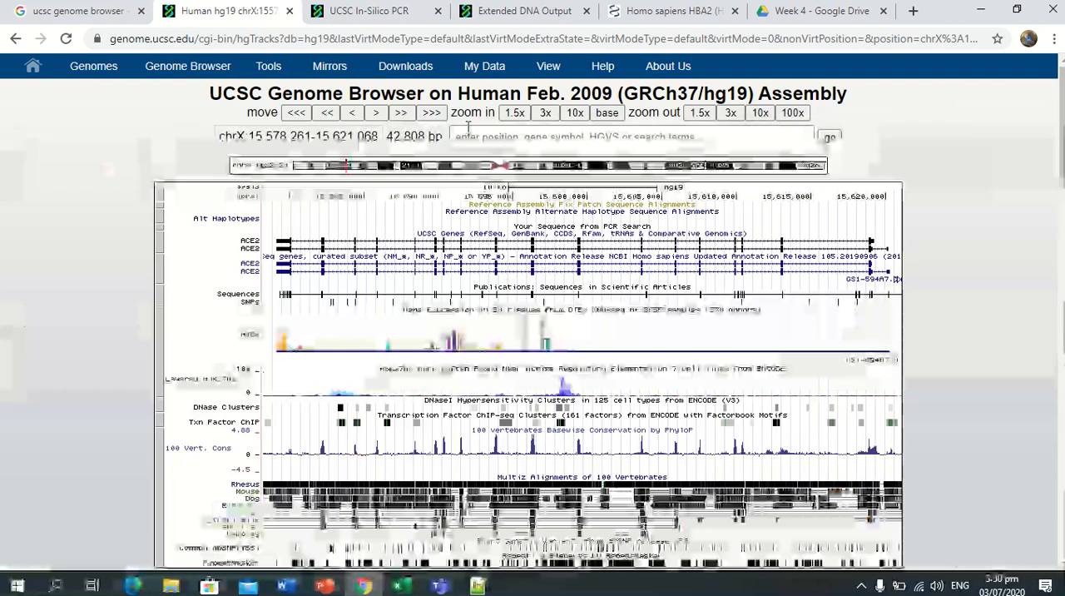
{"action": "left_click", "coordinate": [324, 586]}
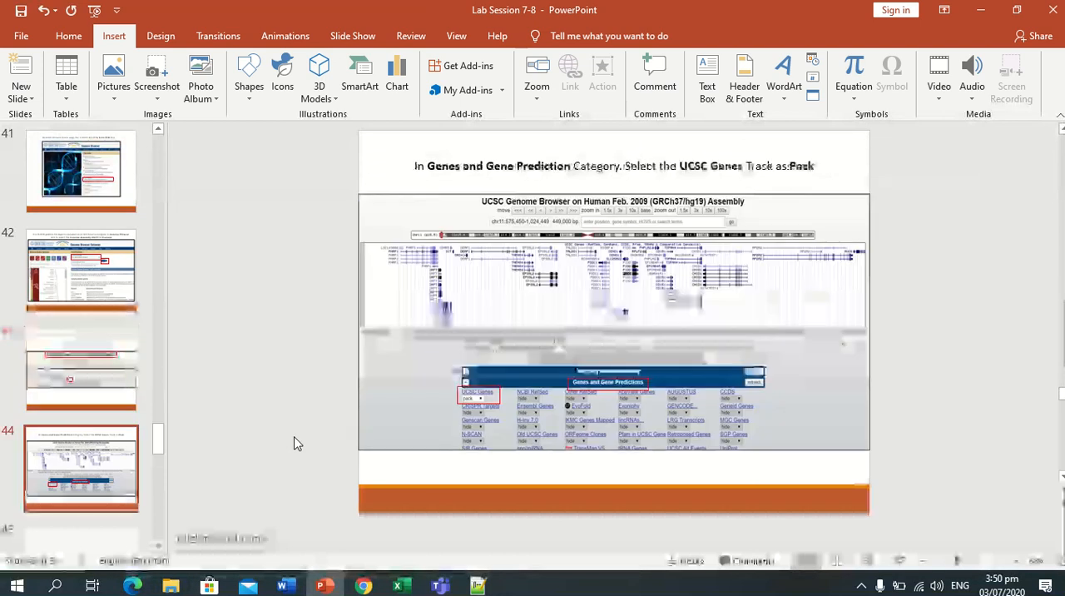
{"action": "key", "text": "Down"}
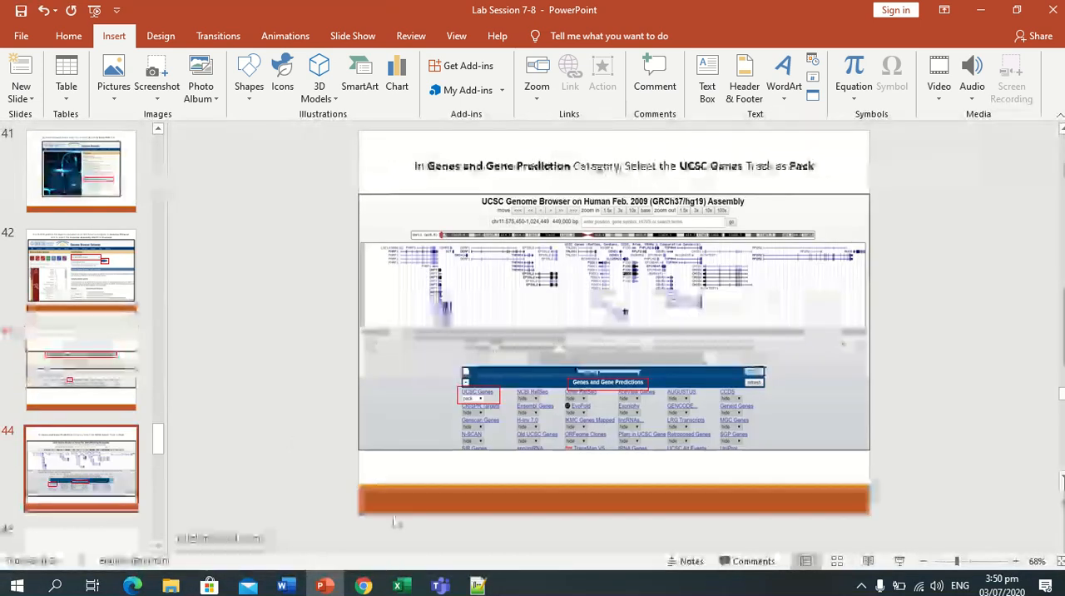
Back in Chrome, hide all tracks of the hg19 assembly and set the UCSC Genes track to pack.
{"action": "left_click", "coordinate": [363, 586]}
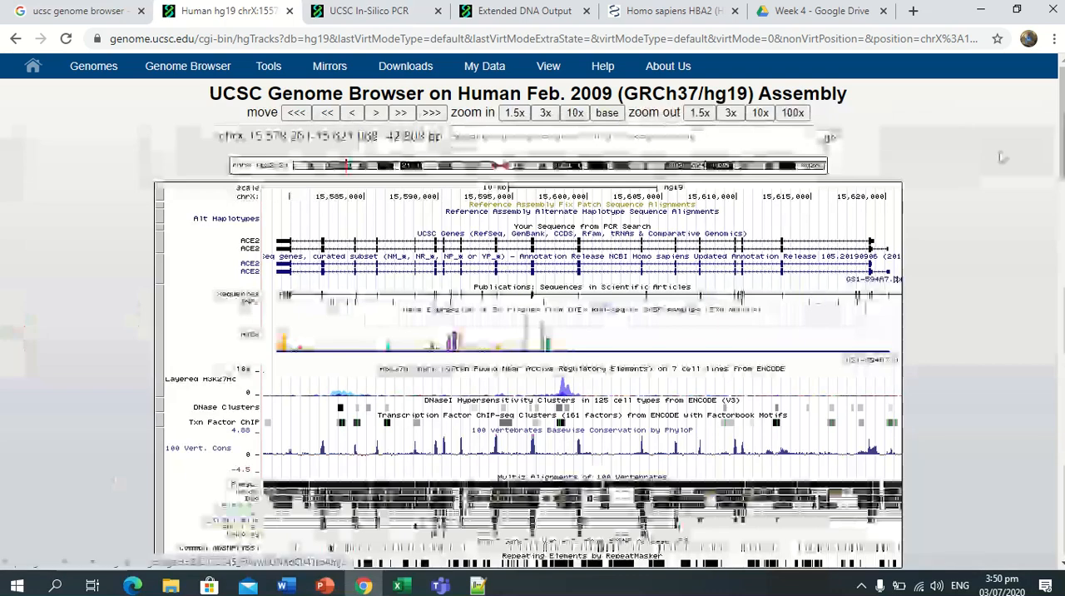
{"action": "scroll", "coordinate": [1054, 158], "scroll_direction": "down", "scroll_amount": 3}
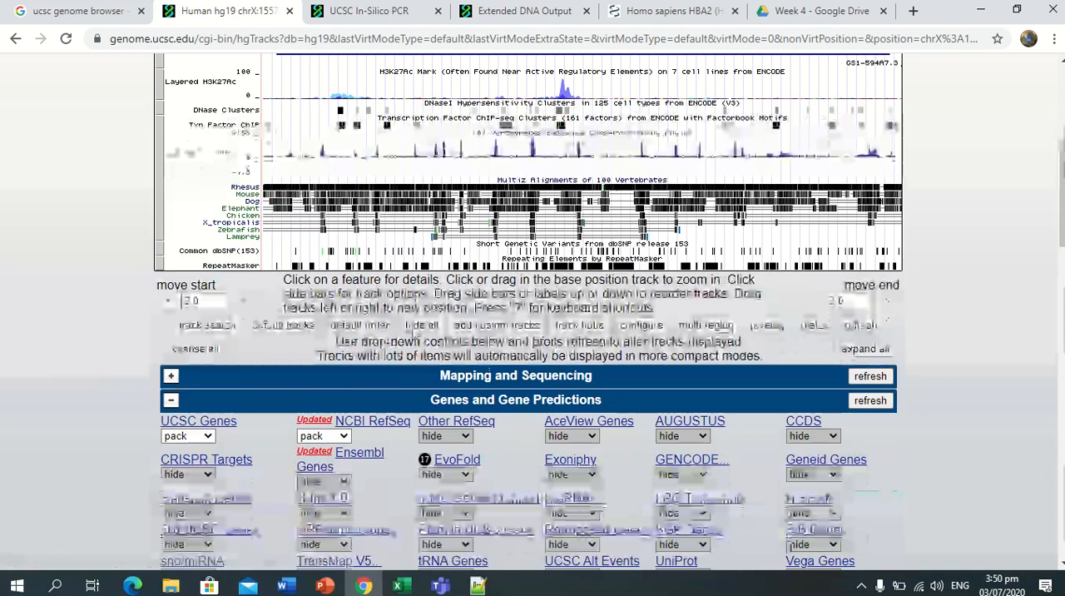
{"action": "left_click", "coordinate": [417, 325]}
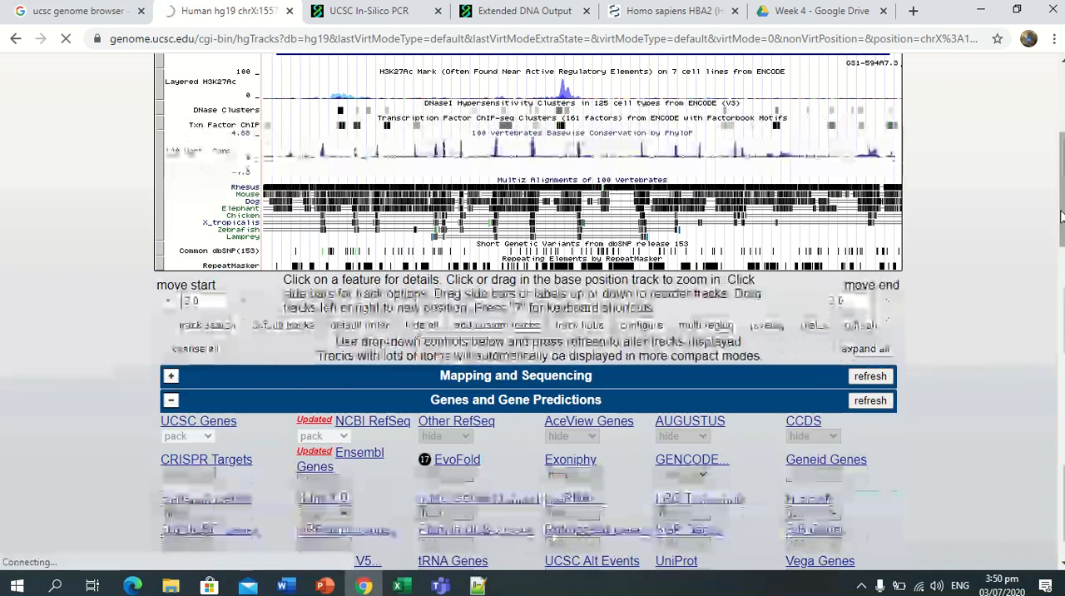
{"action": "left_click_drag", "start_coordinate": [1061, 216], "coordinate": [1061, 240]}
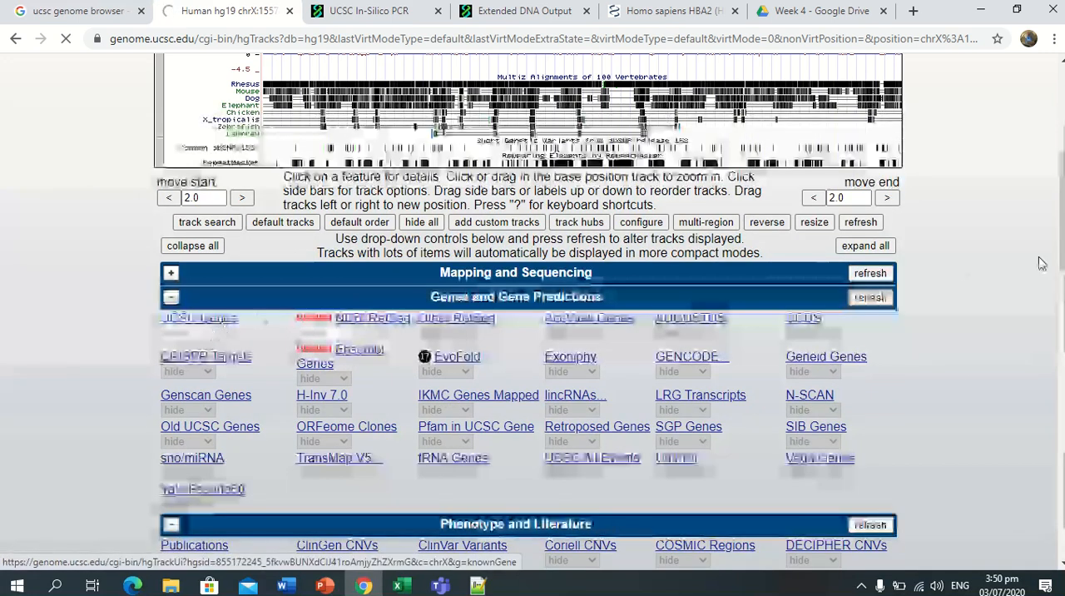
{"action": "left_click_drag", "start_coordinate": [1062, 254], "coordinate": [1063, 316]}
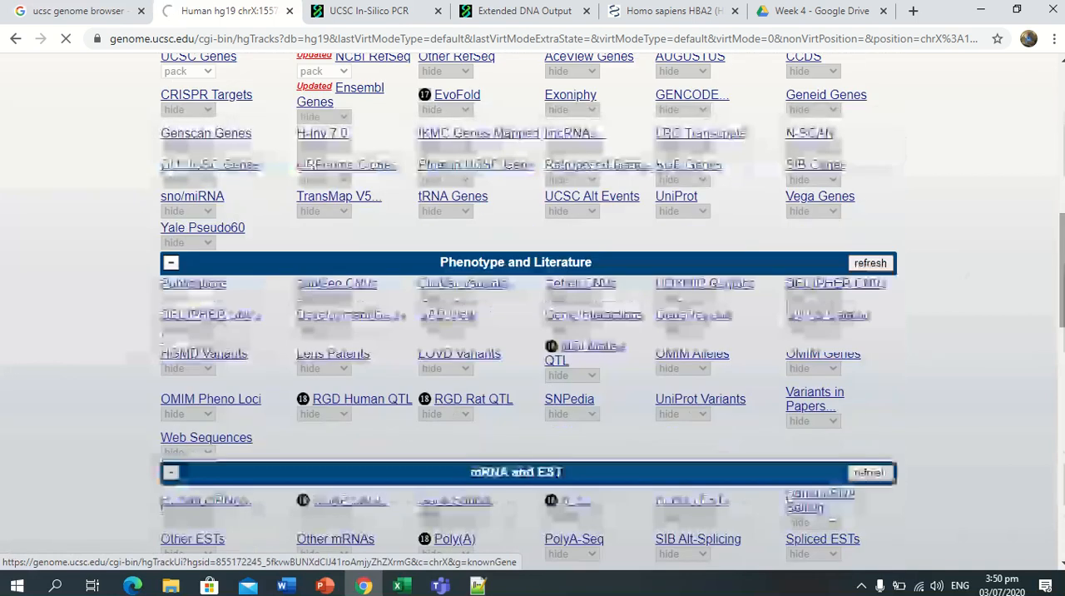
{"action": "left_click_drag", "start_coordinate": [1063, 316], "coordinate": [1061, 252]}
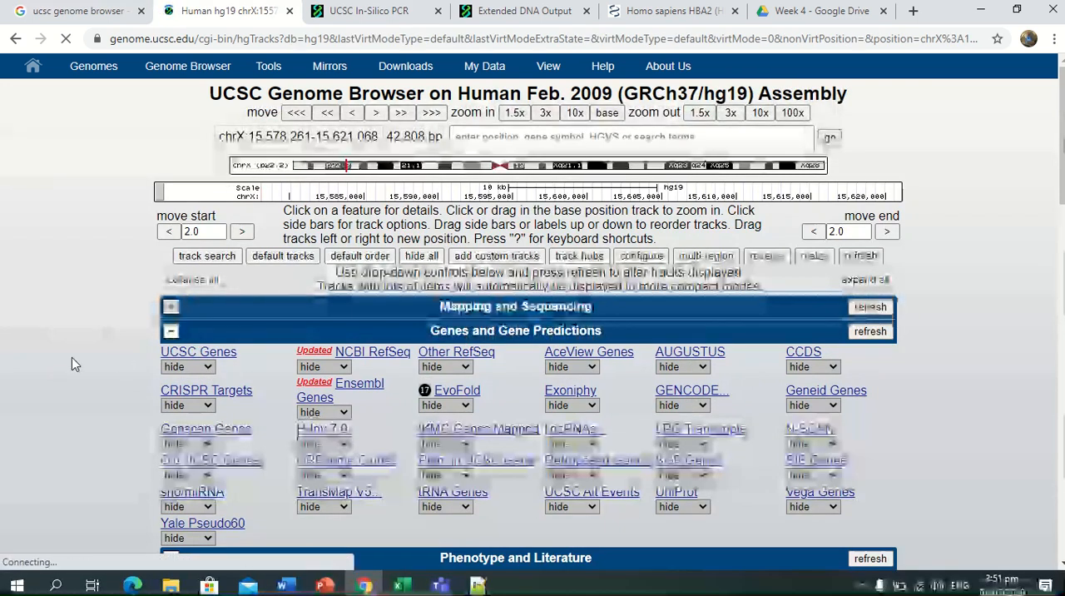
{"action": "left_click", "coordinate": [208, 366]}
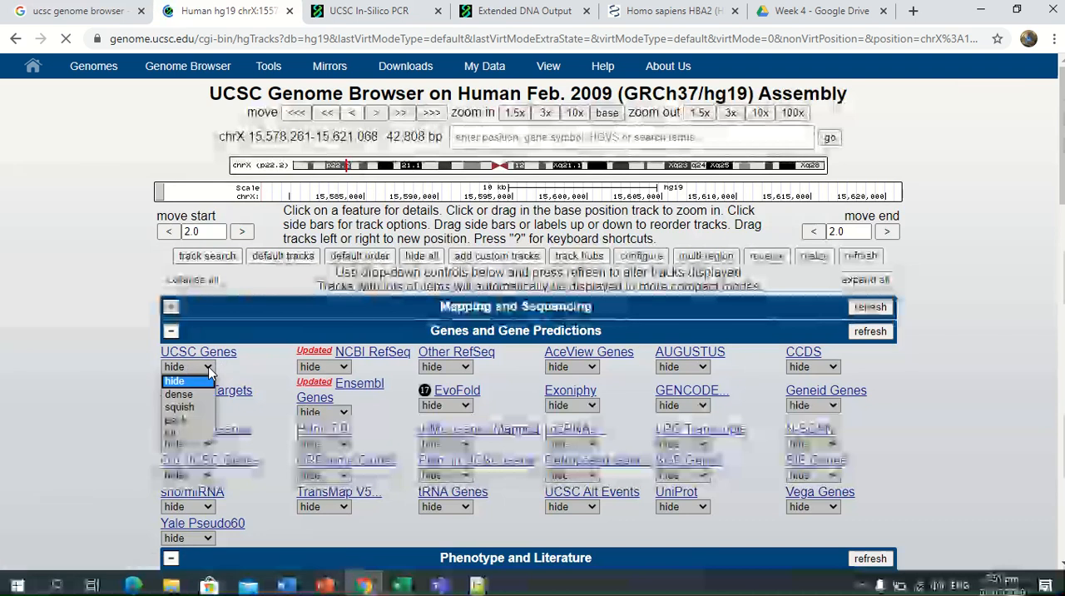
{"action": "left_click", "coordinate": [191, 420]}
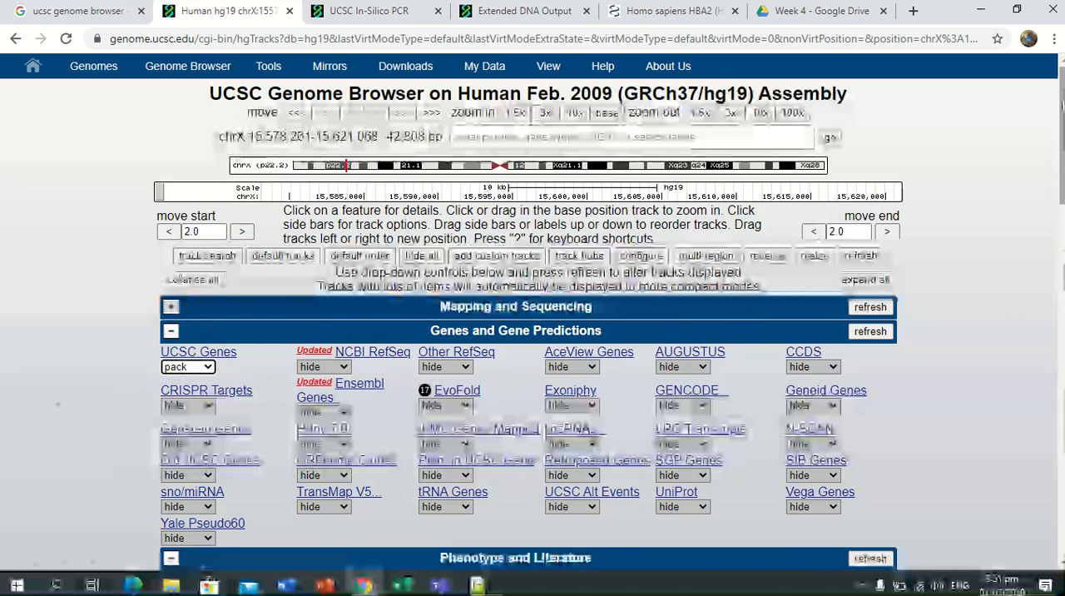
Copy the gene name CYP2D6 from the PowerPoint slide about navigating to the gene on chromosome 22.
{"action": "left_click", "coordinate": [464, 131]}
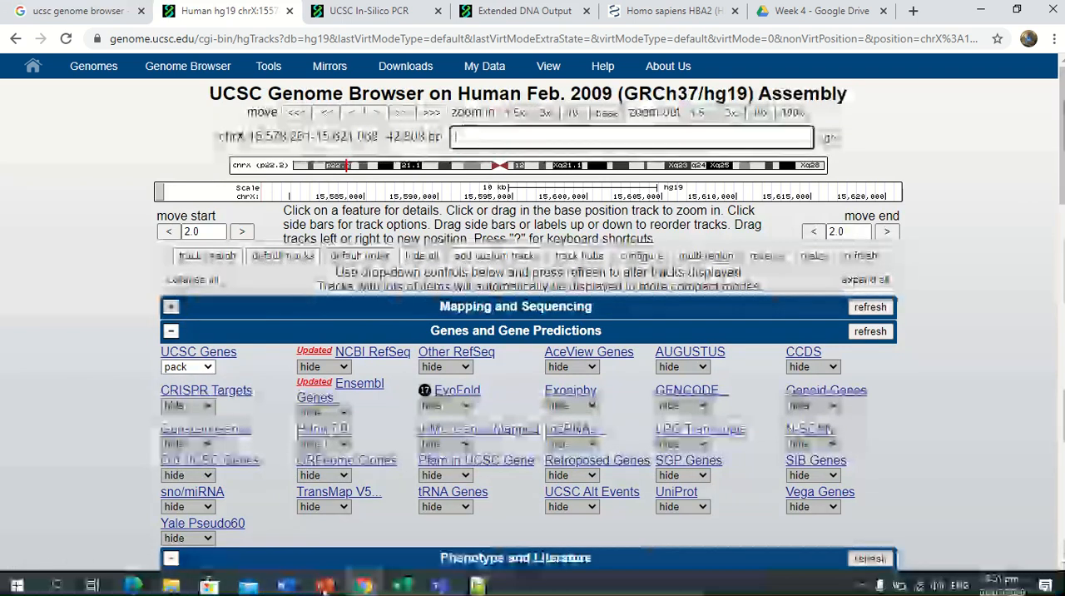
{"action": "key", "text": "alt+Tab"}
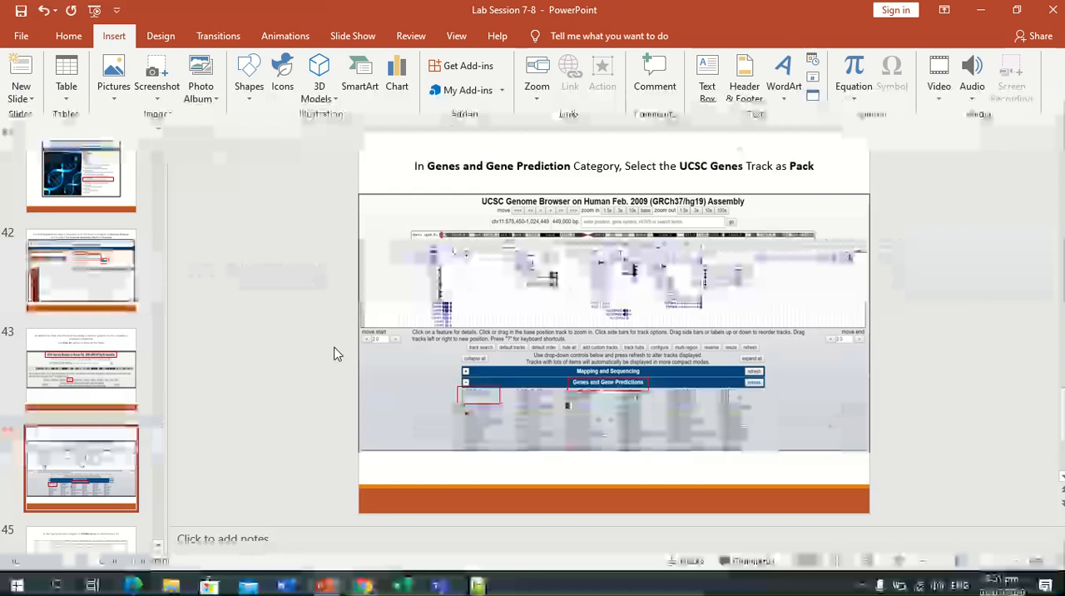
{"action": "scroll", "coordinate": [272, 363], "scroll_direction": "down", "scroll_amount": 1}
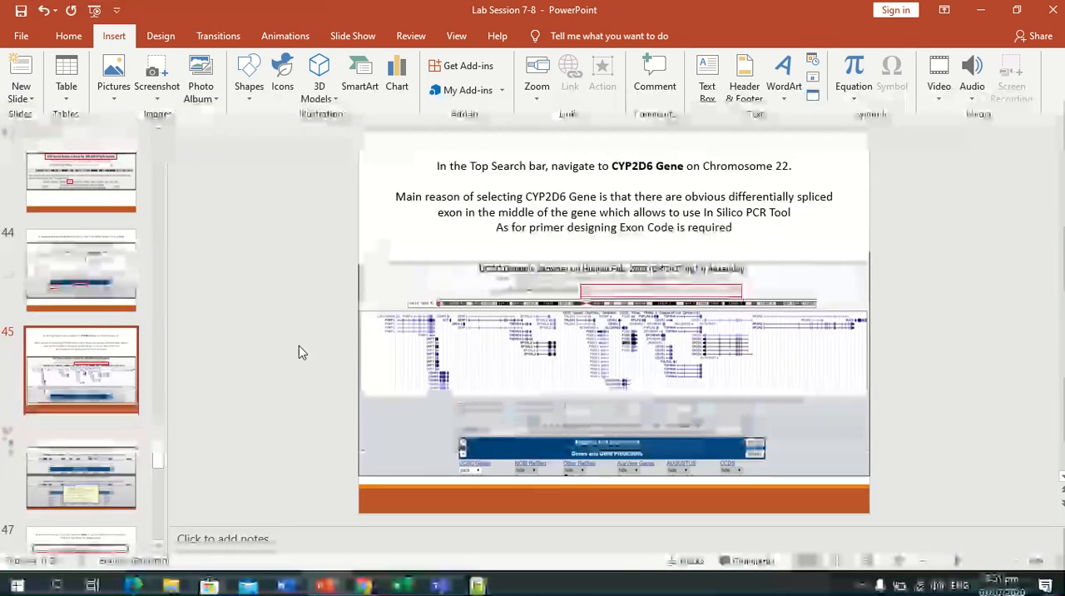
{"action": "left_click_drag", "start_coordinate": [610, 165], "coordinate": [629, 165]}
{"action": "left_click", "coordinate": [630, 199]}
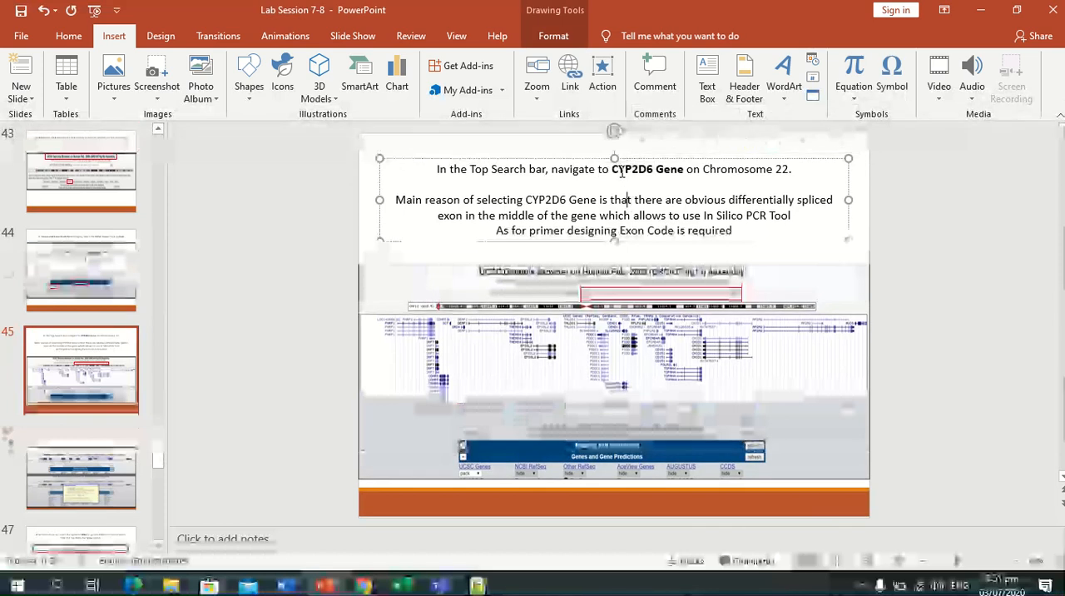
{"action": "left_click_drag", "start_coordinate": [613, 168], "coordinate": [653, 177]}
{"action": "key", "text": "ctrl+c"}
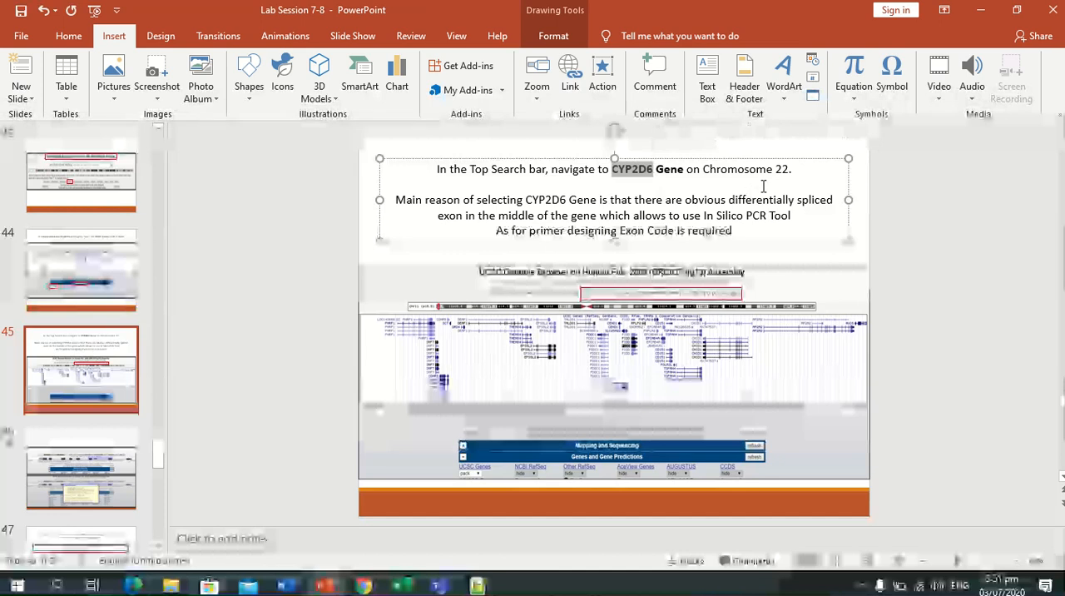
In Chrome, search the hg19 assembly for CYP2D6 and choose the suggested cytochrome P450 family 2, subfamily D, polypeptide 6 gene.
{"action": "left_click", "coordinate": [364, 586]}
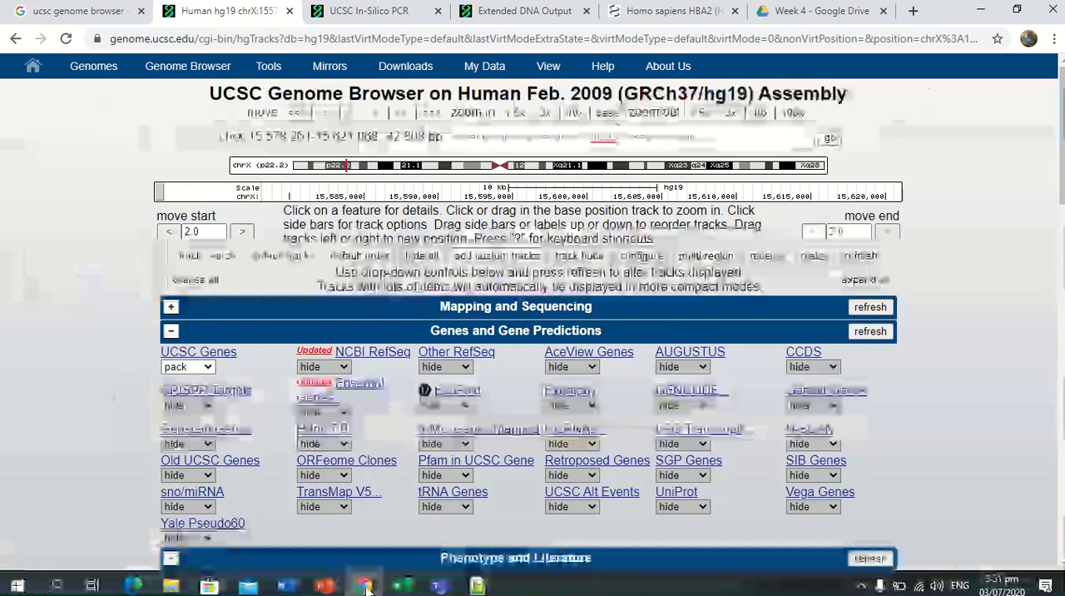
{"action": "left_click", "coordinate": [509, 136]}
{"action": "key", "text": "ctrl+v"}
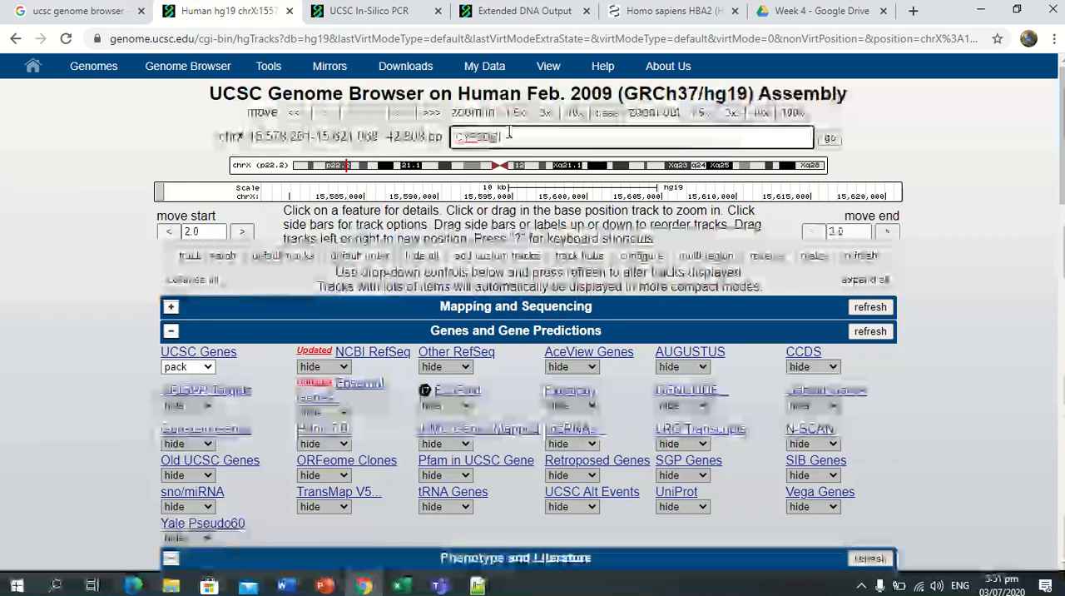
{"action": "left_click", "coordinate": [904, 147]}
{"action": "left_click", "coordinate": [694, 131]}
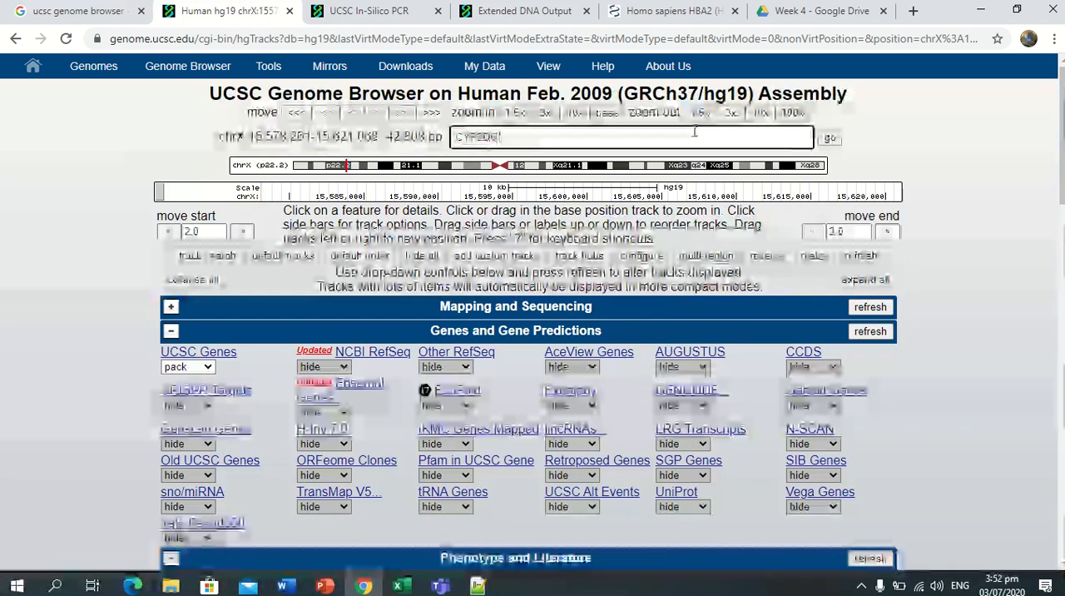
{"action": "left_click", "coordinate": [456, 149]}
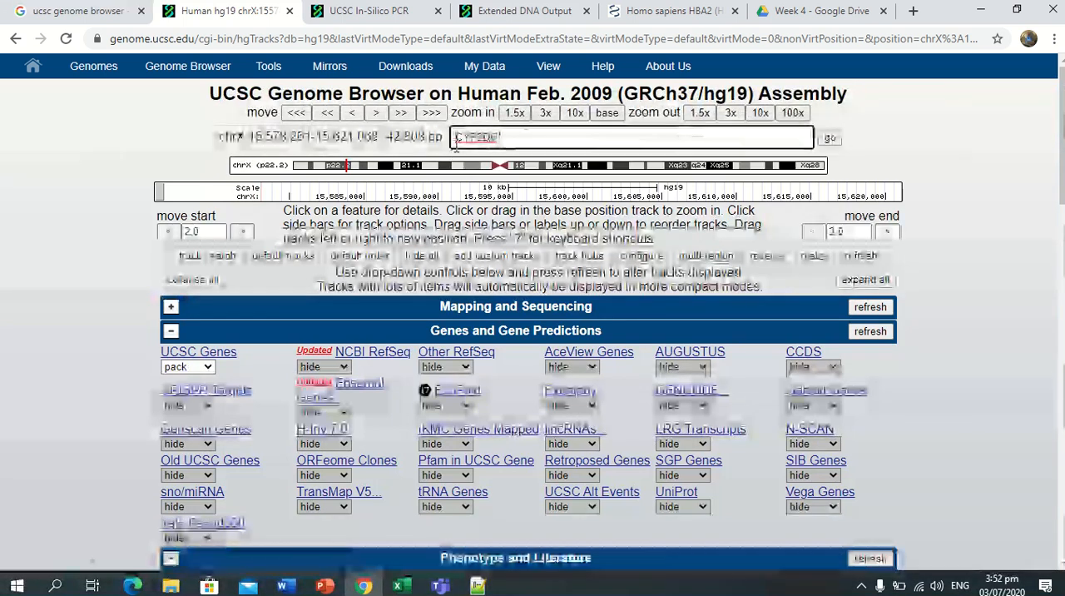
{"action": "left_click", "coordinate": [904, 131]}
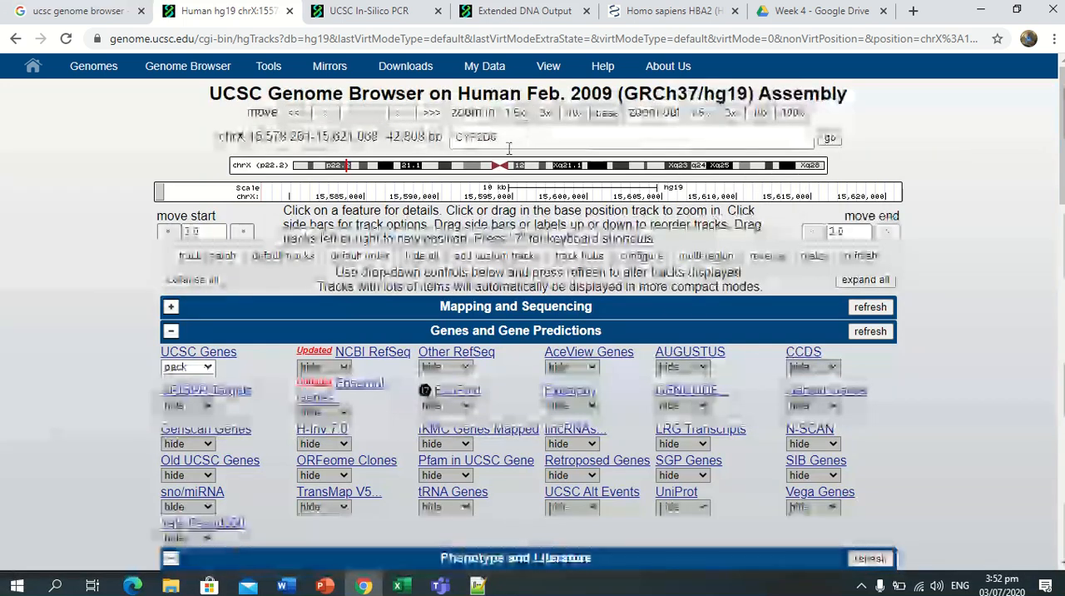
{"action": "left_click", "coordinate": [502, 141]}
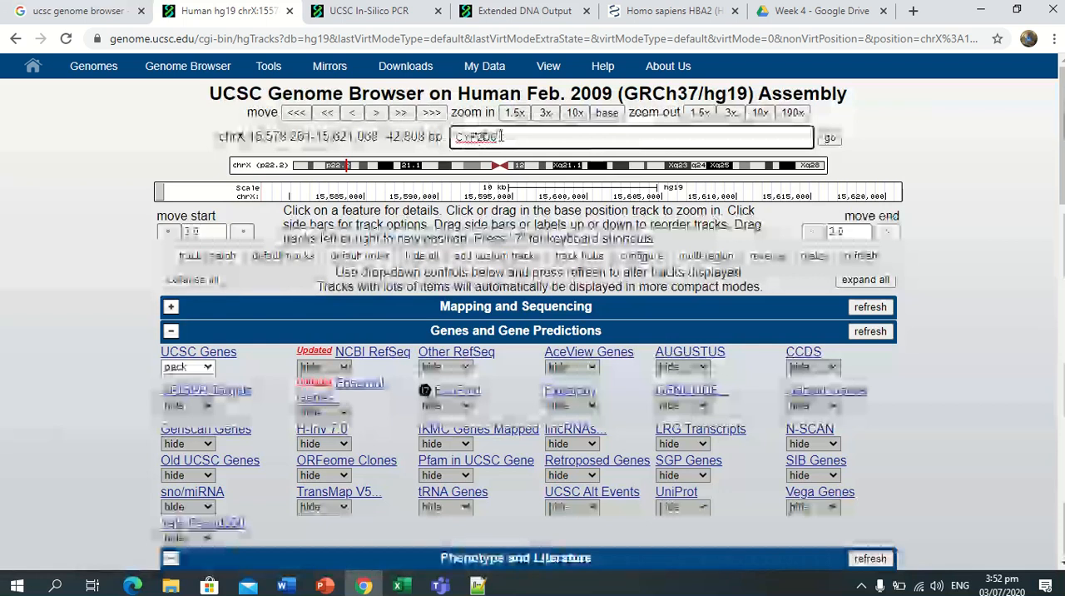
{"action": "key", "text": "BackSpace"}
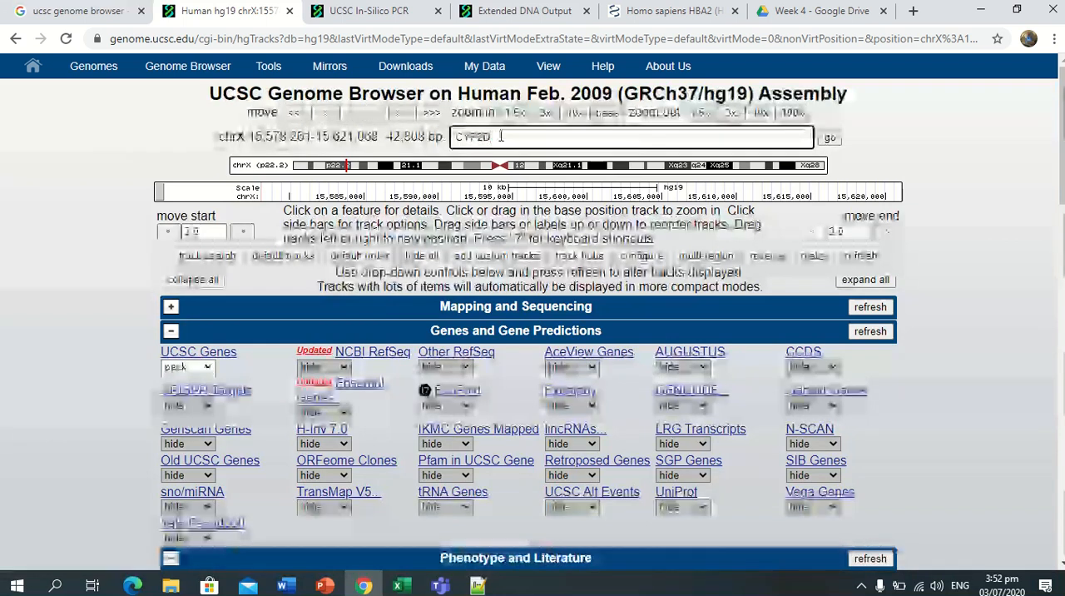
{"action": "type", "text": "6"}
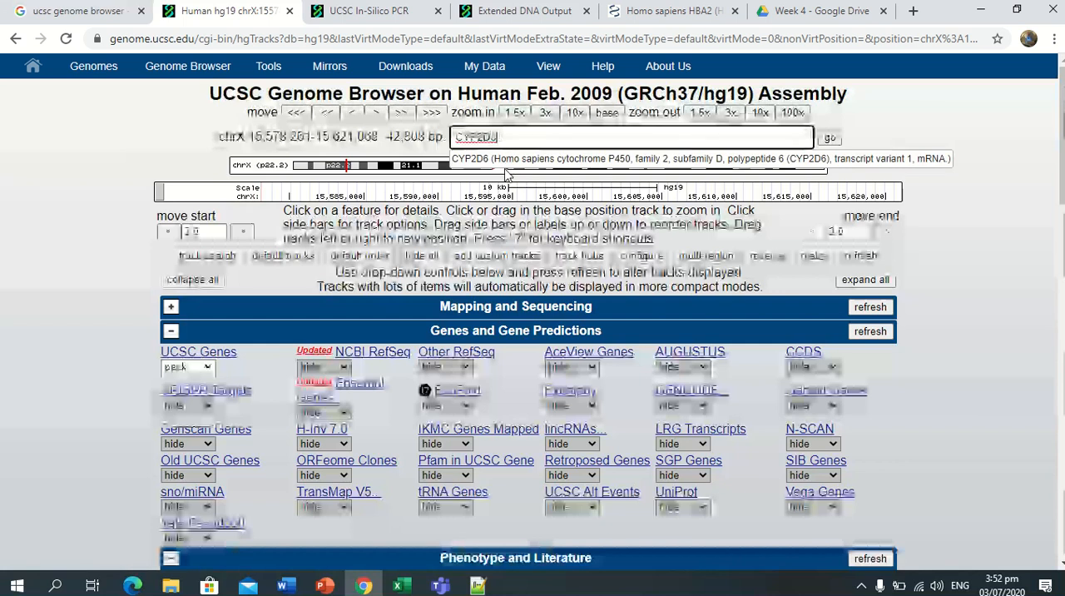
{"action": "left_click", "coordinate": [505, 159]}
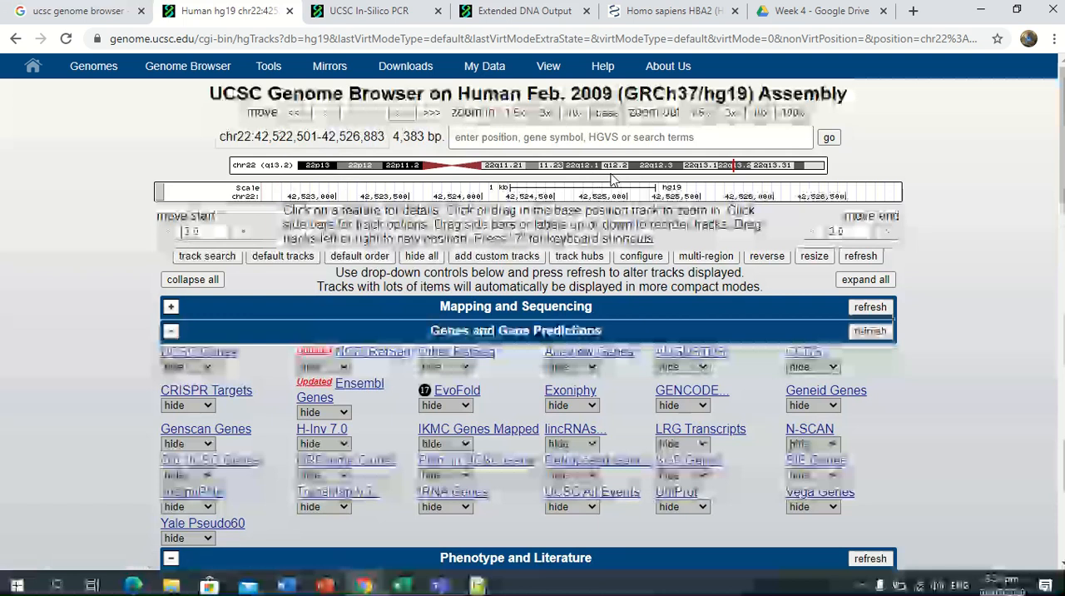
Look over the track settings for the CYP2D6 region and return to the CYP2D6 slide in PowerPoint.
{"action": "scroll", "coordinate": [1055, 119], "scroll_direction": "down", "scroll_amount": 1}
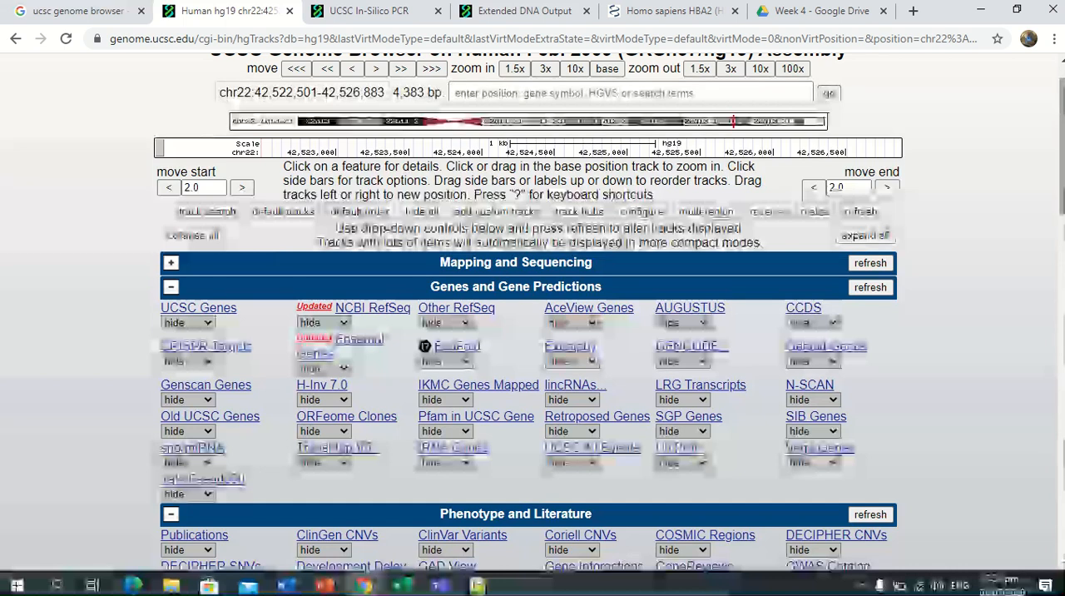
{"action": "left_click_drag", "start_coordinate": [1059, 136], "coordinate": [1059, 134]}
{"action": "left_click_drag", "start_coordinate": [1056, 133], "coordinate": [1050, 93]}
{"action": "left_click", "coordinate": [1050, 169]}
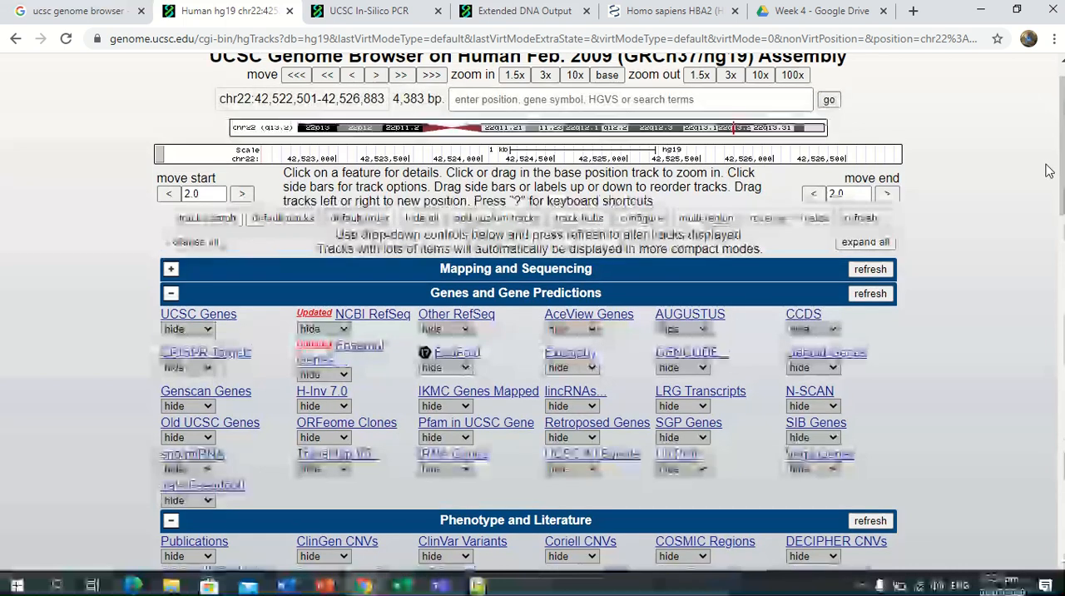
{"action": "left_click", "coordinate": [326, 585]}
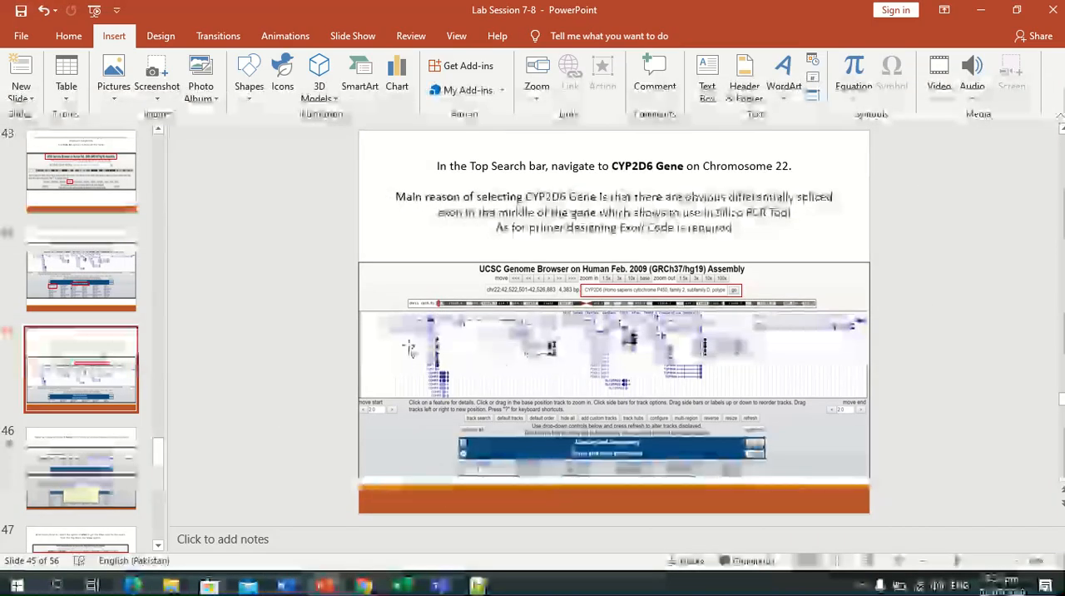
Switch to Chrome and enter CYP2D6 as the search term for the hg19 assembly, dismissing the gene suggestion.
{"action": "left_click", "coordinate": [365, 585]}
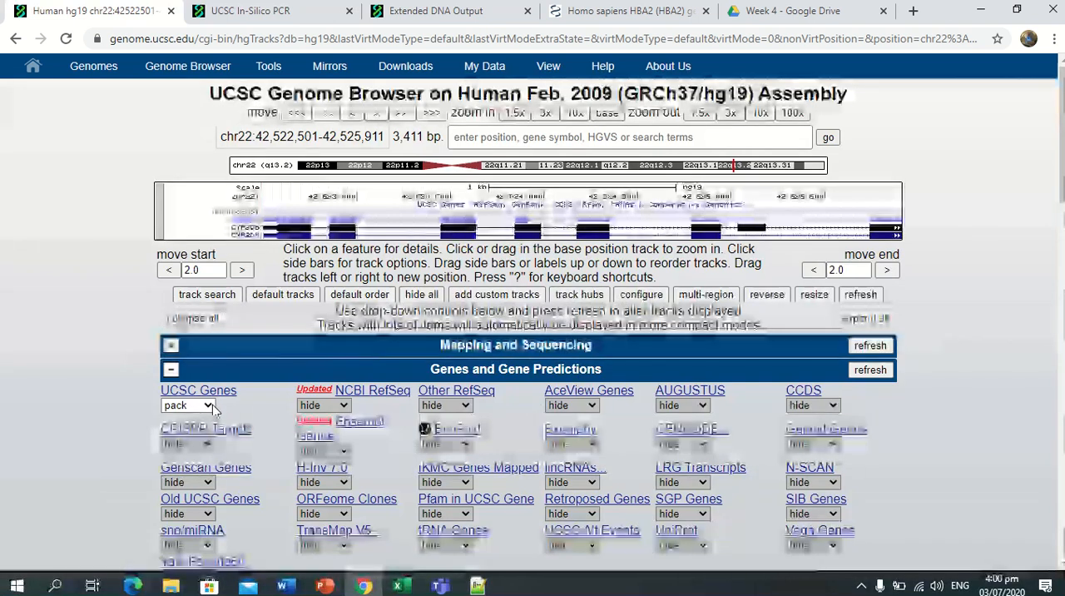
{"action": "left_click", "coordinate": [505, 140]}
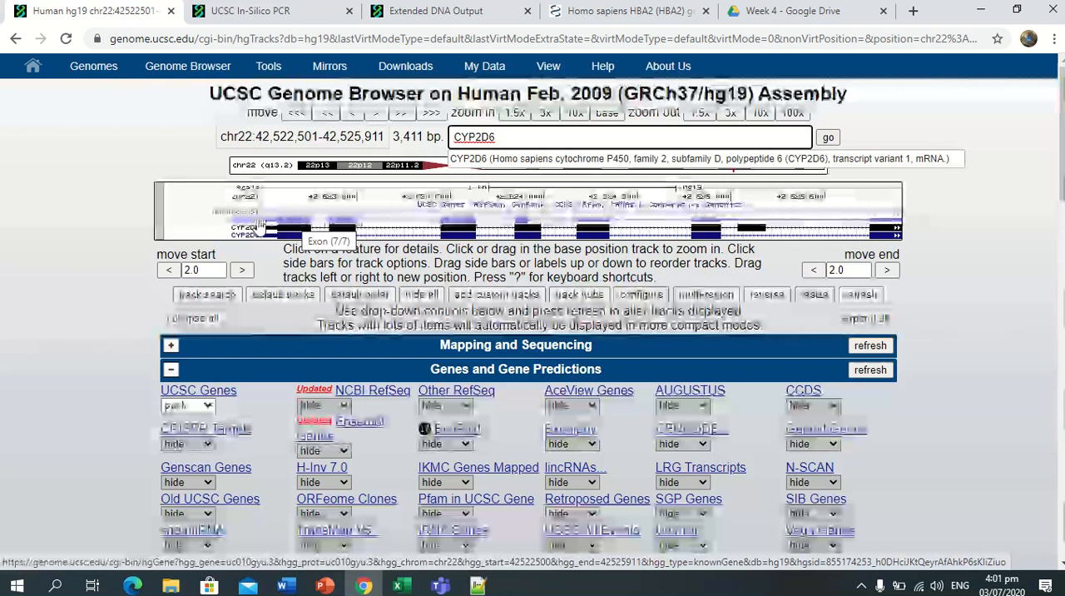
{"action": "left_click", "coordinate": [112, 256]}
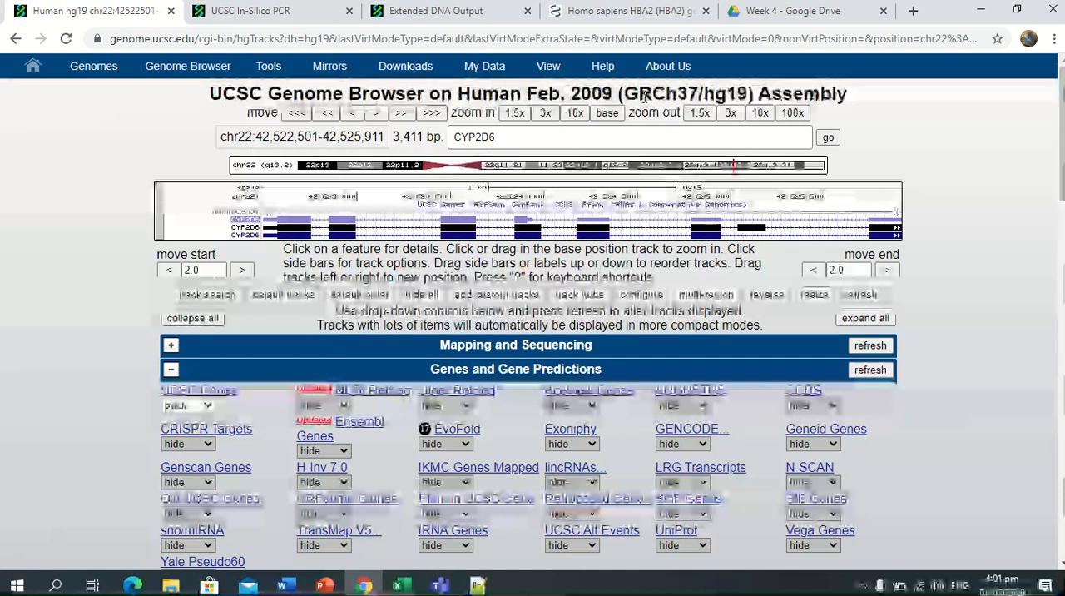
Highlight the GRCh37/hg19 assembly name and the CYP2D6 search term, and zoom the gene view in 3x.
{"action": "left_click_drag", "start_coordinate": [627, 97], "coordinate": [737, 94]}
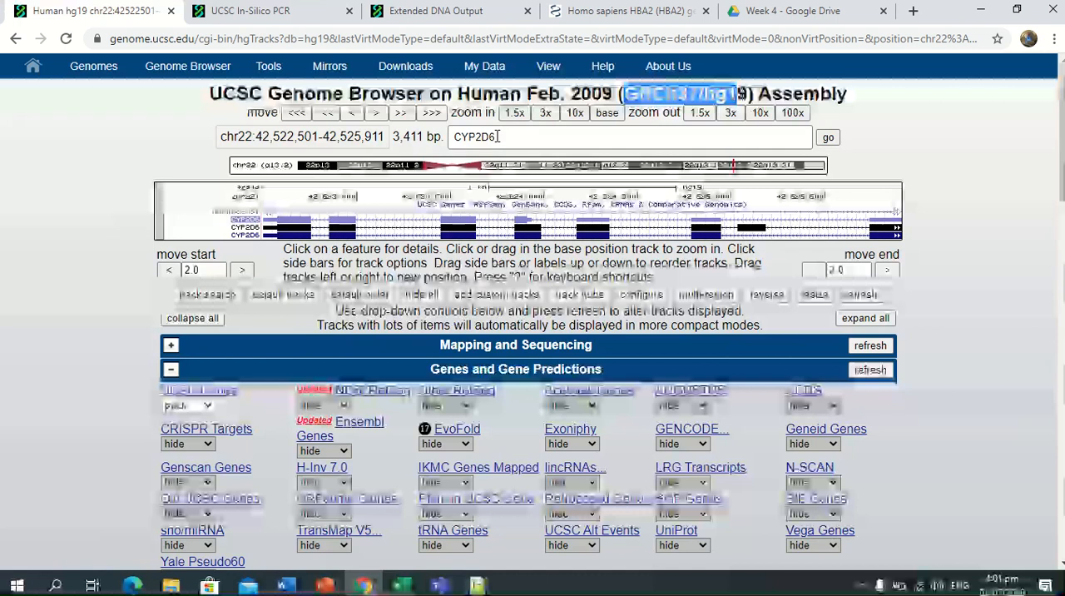
{"action": "left_click_drag", "start_coordinate": [497, 137], "coordinate": [458, 140]}
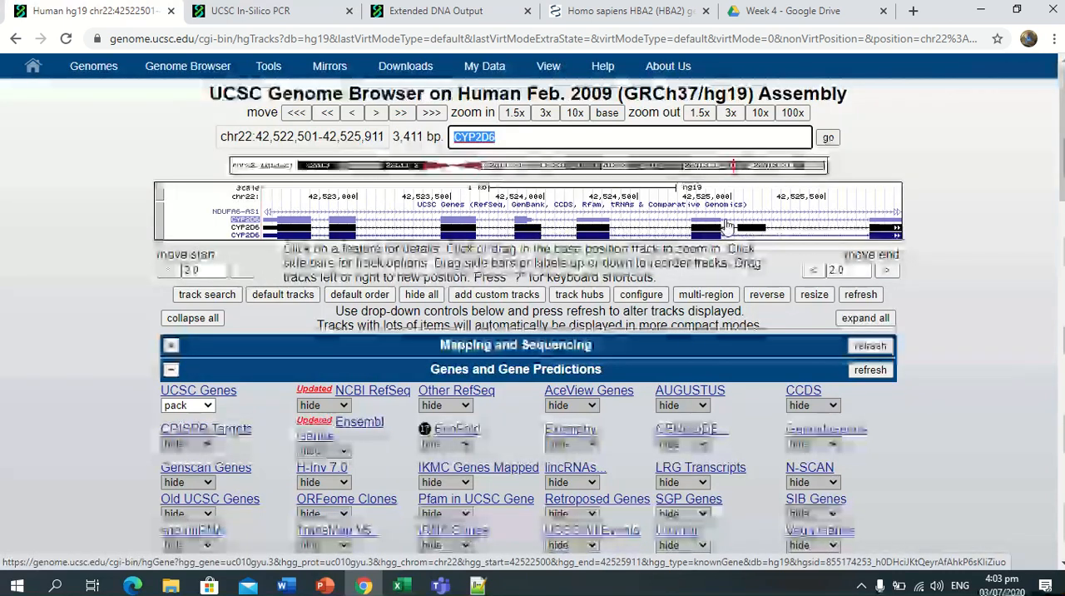
{"action": "left_click", "coordinate": [544, 113]}
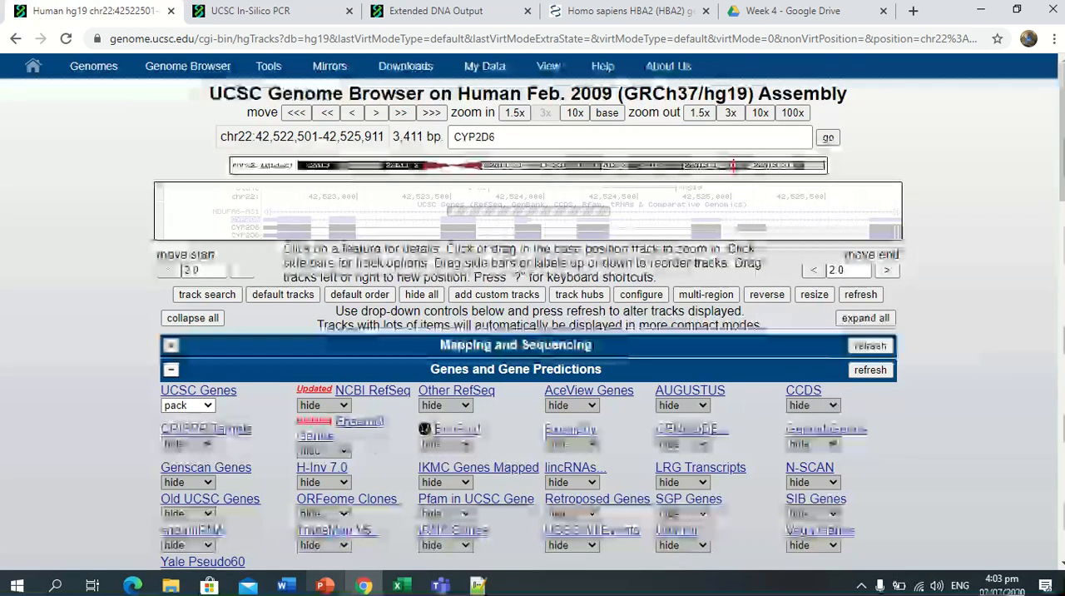
Switch to PowerPoint, present the CYP2D6 slide full screen and advance to the slide about zooming in to the 3 exons.
{"action": "key", "text": "alt+Tab"}
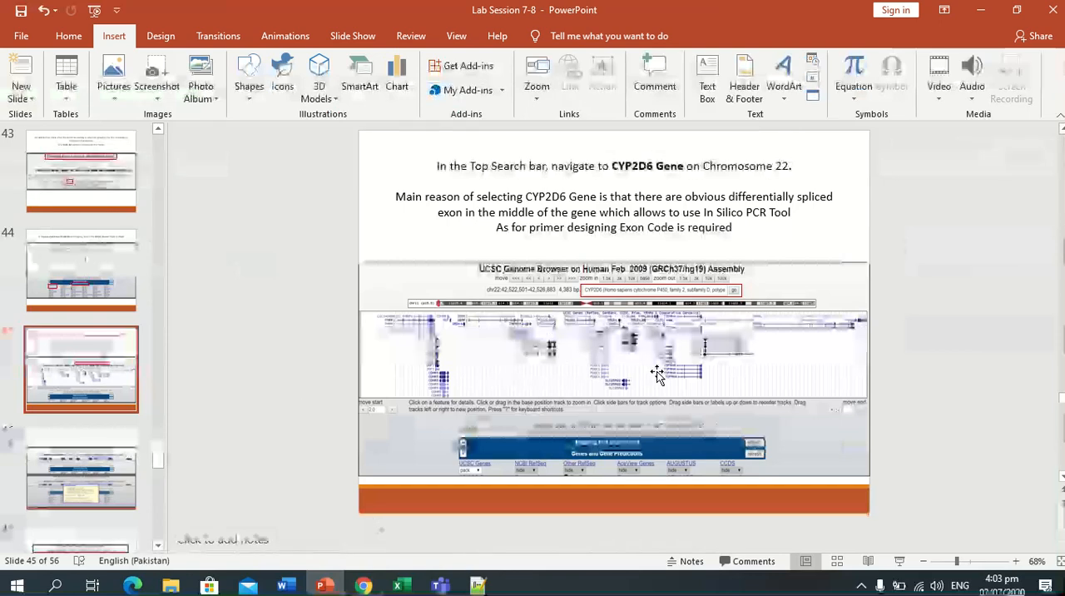
{"action": "left_click", "coordinate": [898, 562]}
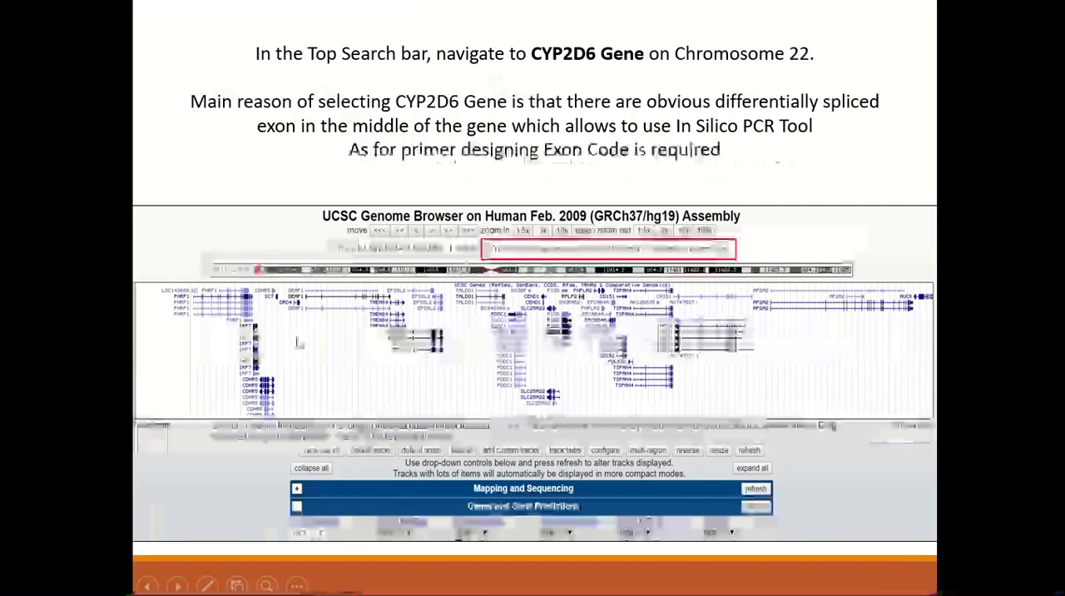
{"action": "left_click", "coordinate": [407, 284]}
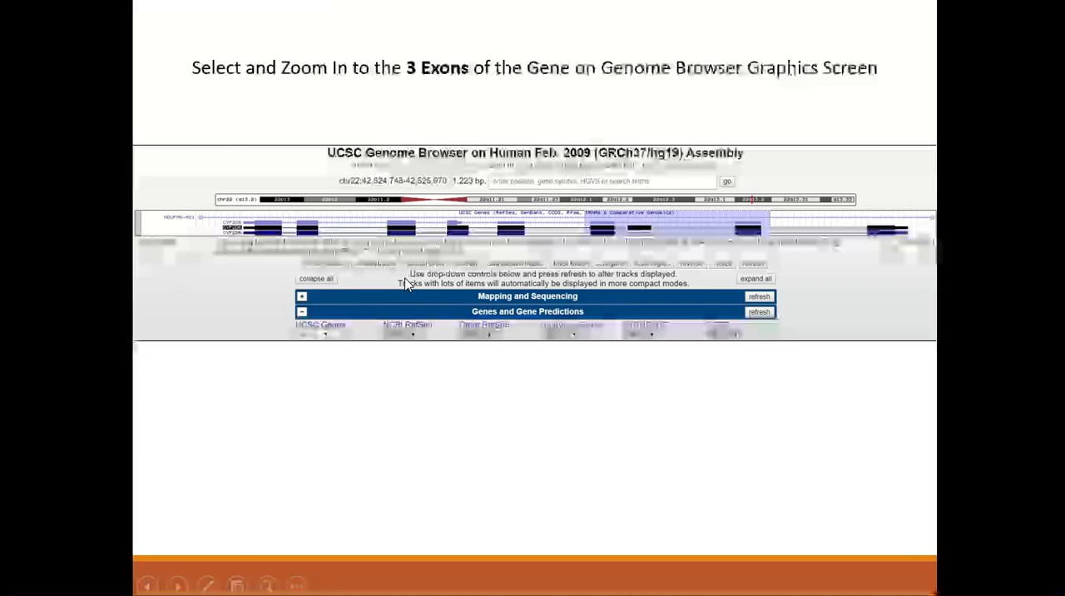
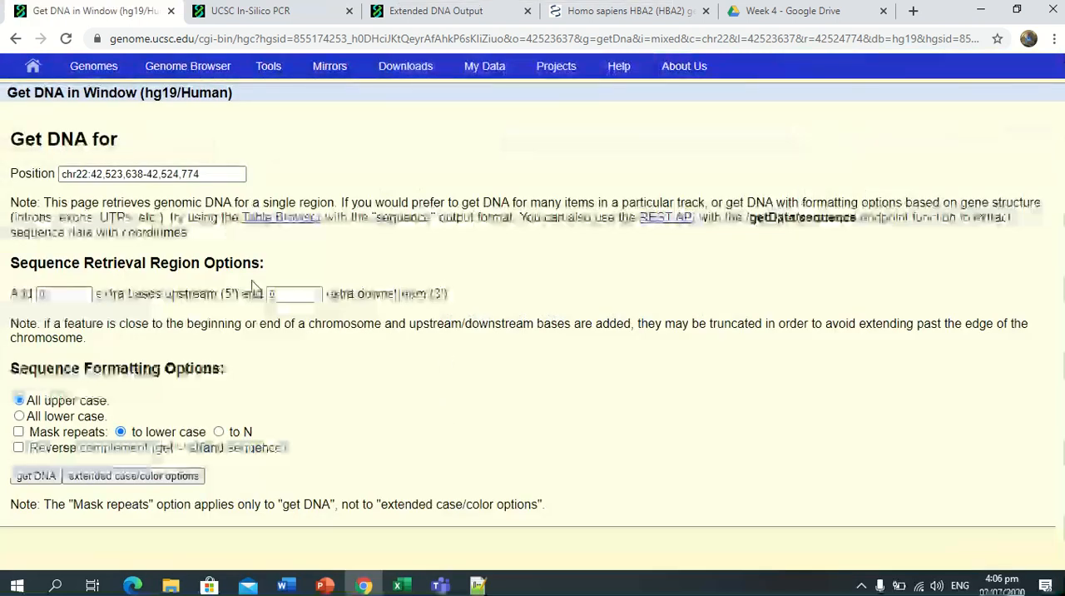
Open the extended case/color options for the DNA region, set the default case to Lower and toggle case for UCSC Genes.
{"action": "mouse_move", "coordinate": [356, 72]}
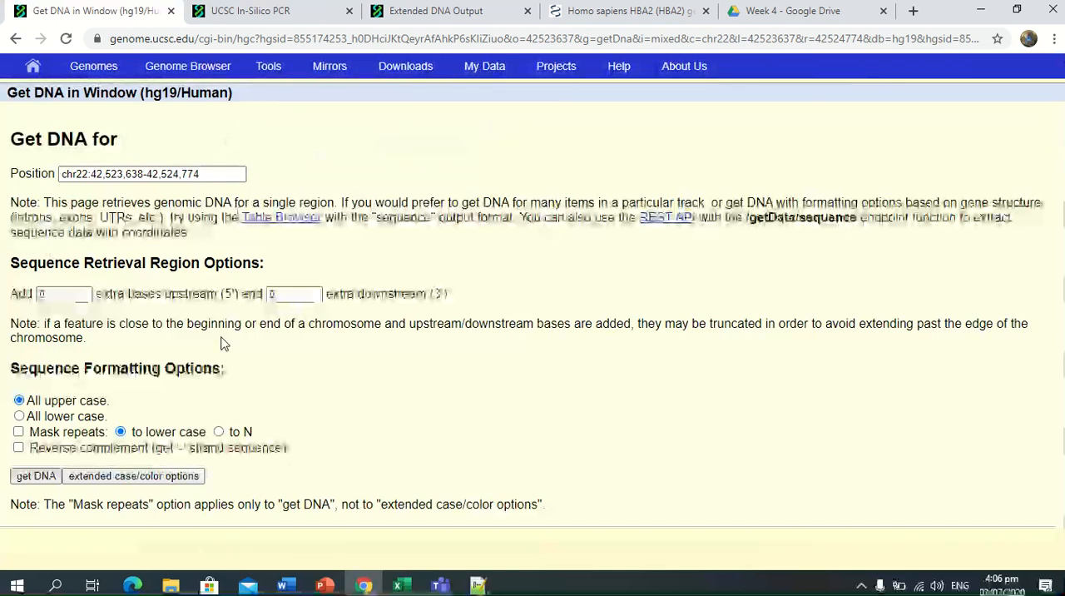
{"action": "left_click", "coordinate": [142, 484]}
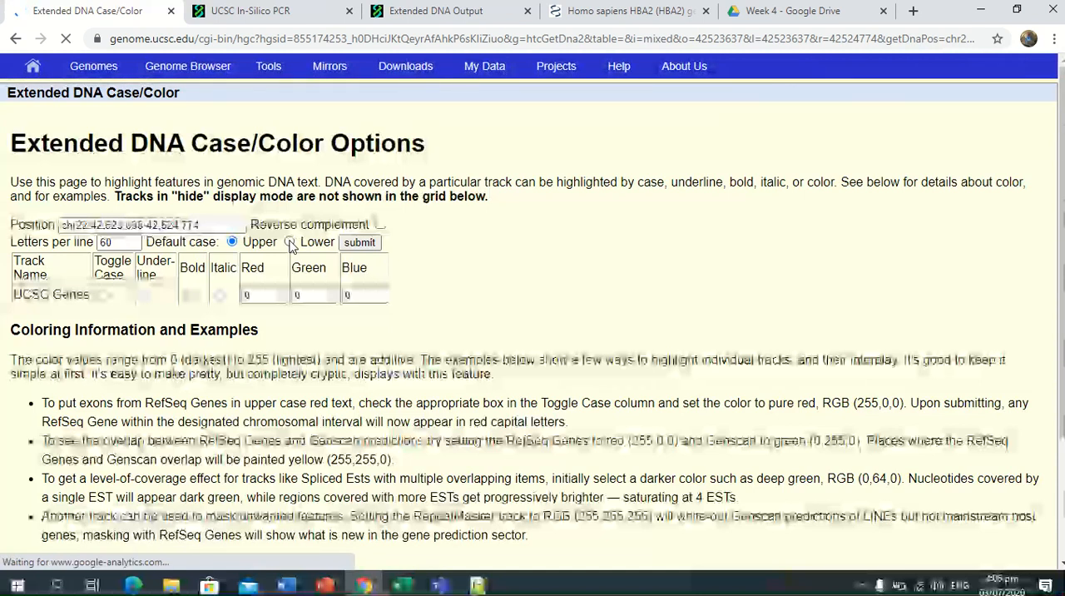
{"action": "left_click", "coordinate": [289, 242]}
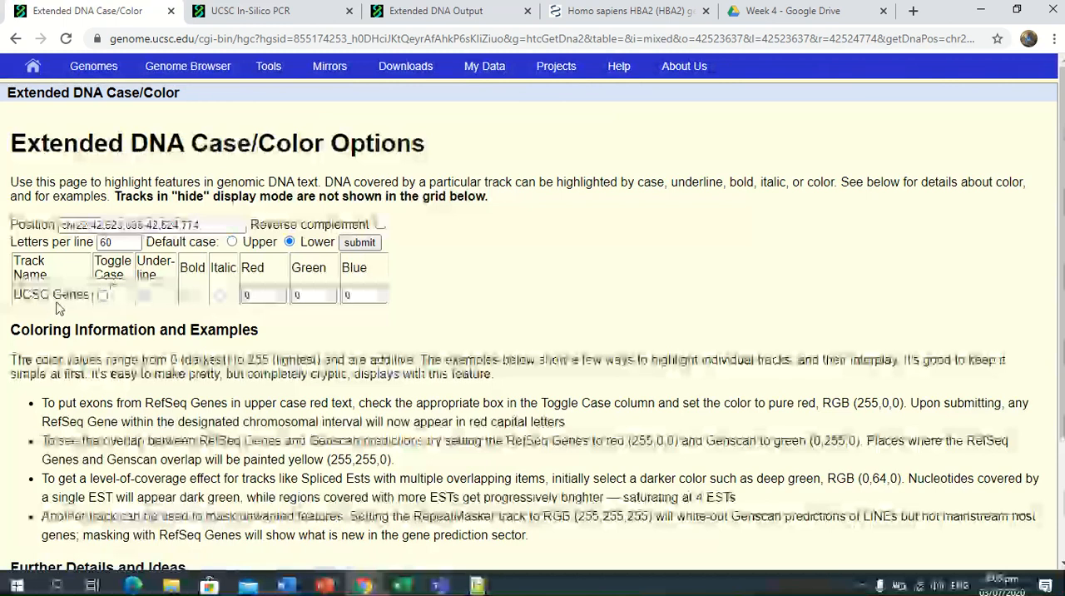
{"action": "left_click", "coordinate": [103, 296]}
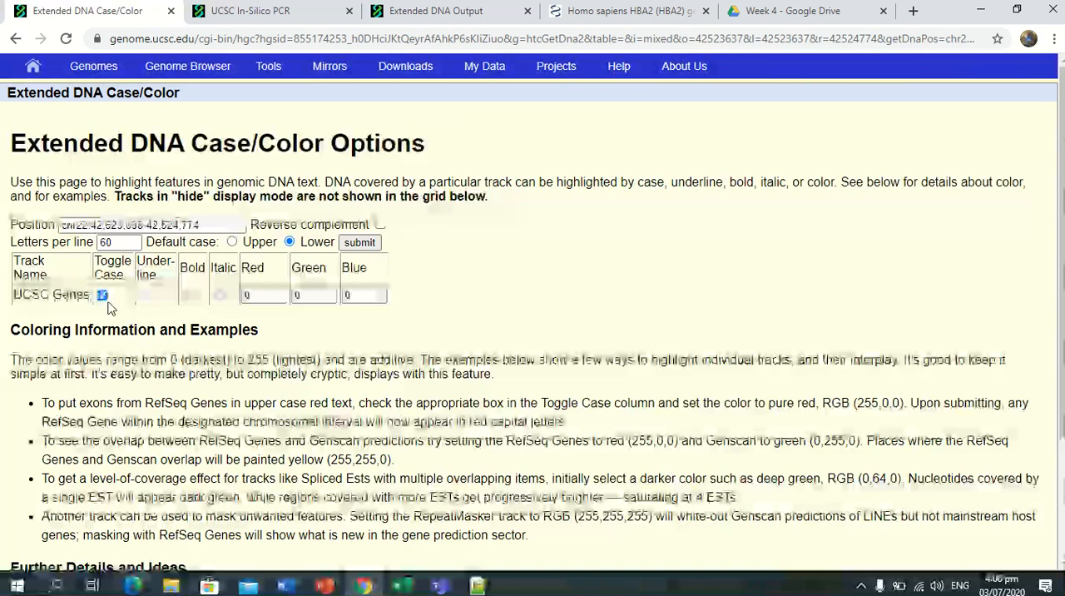
Set the Blue value for UCSC Genes to 255 and submit the options to get the extended DNA output.
{"action": "left_click", "coordinate": [350, 295]}
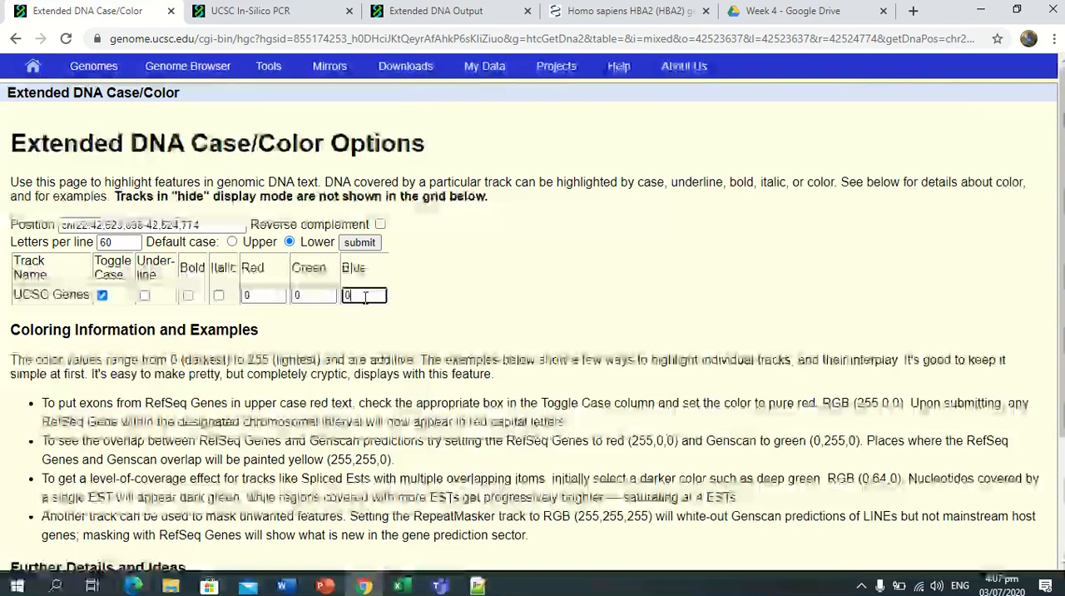
{"action": "key", "text": "BackSpace"}
{"action": "type", "text": "255"}
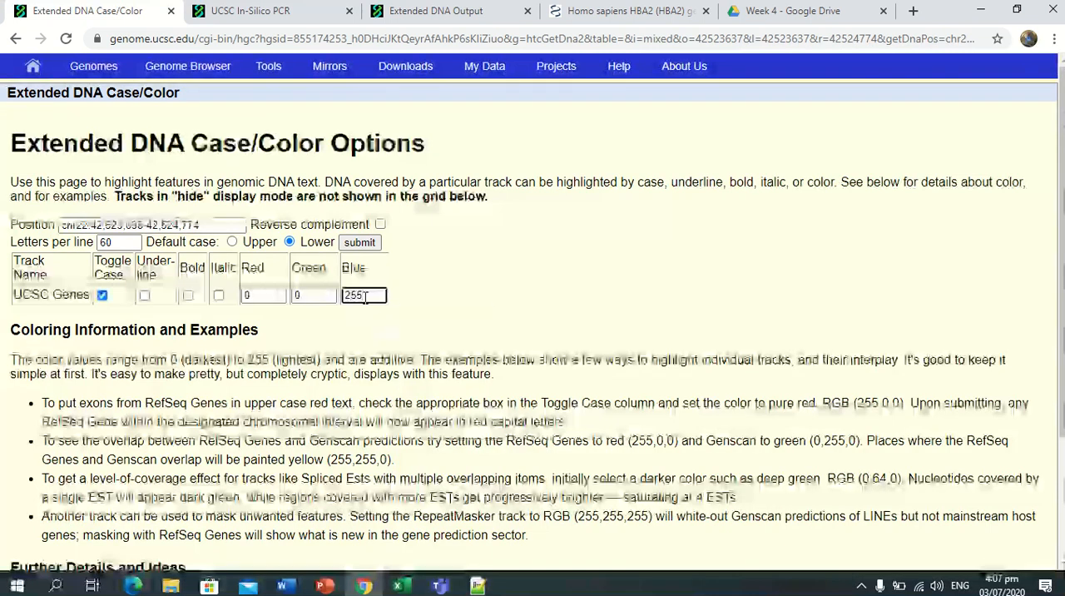
{"action": "left_click", "coordinate": [466, 299]}
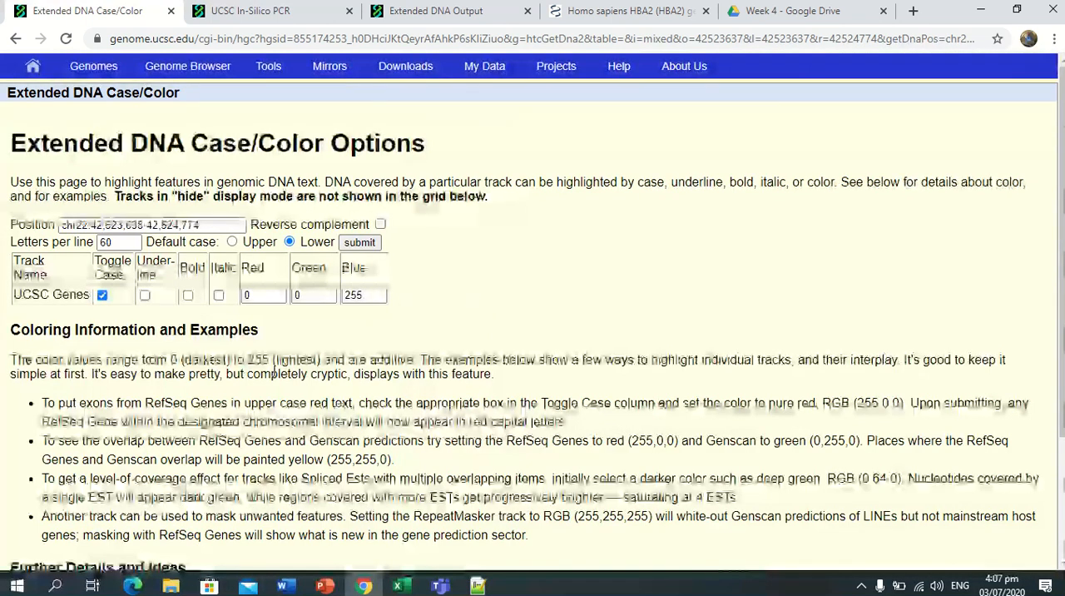
{"action": "left_click", "coordinate": [358, 242]}
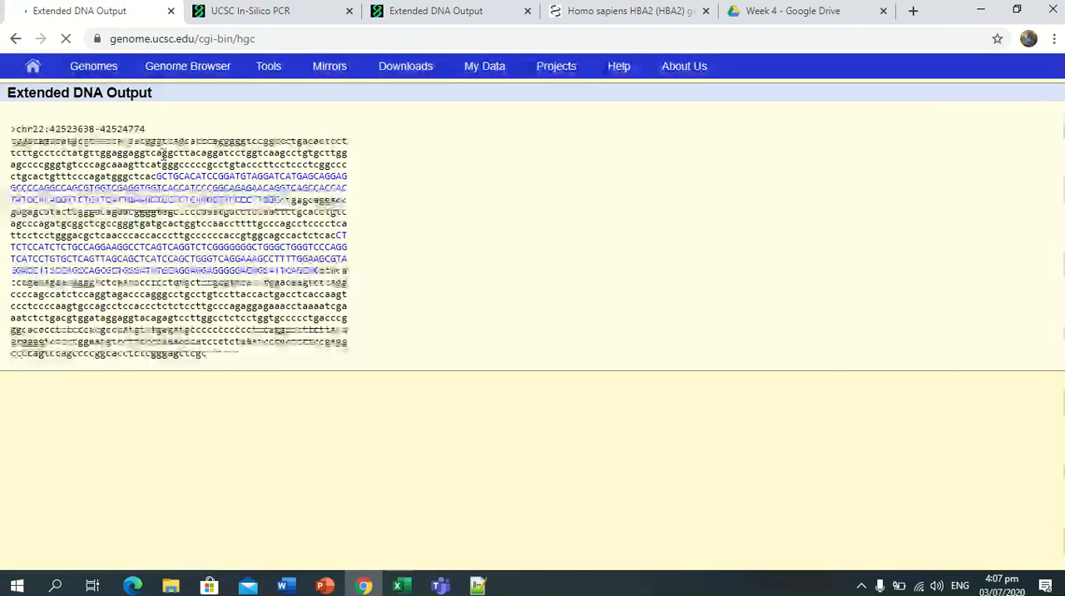
Highlight the chromosome label, the lowercase sequence before the first exon, and the two blue uppercase exon blocks in the DNA output.
{"action": "left_click_drag", "start_coordinate": [15, 130], "coordinate": [52, 129]}
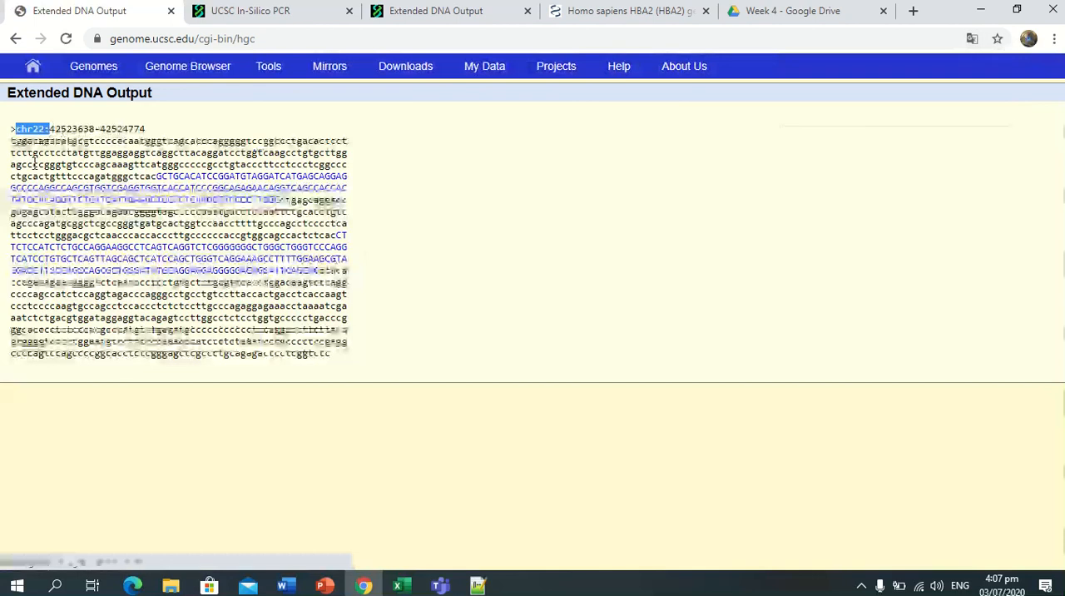
{"action": "left_click_drag", "start_coordinate": [11, 140], "coordinate": [153, 169]}
{"action": "left_click", "coordinate": [194, 221]}
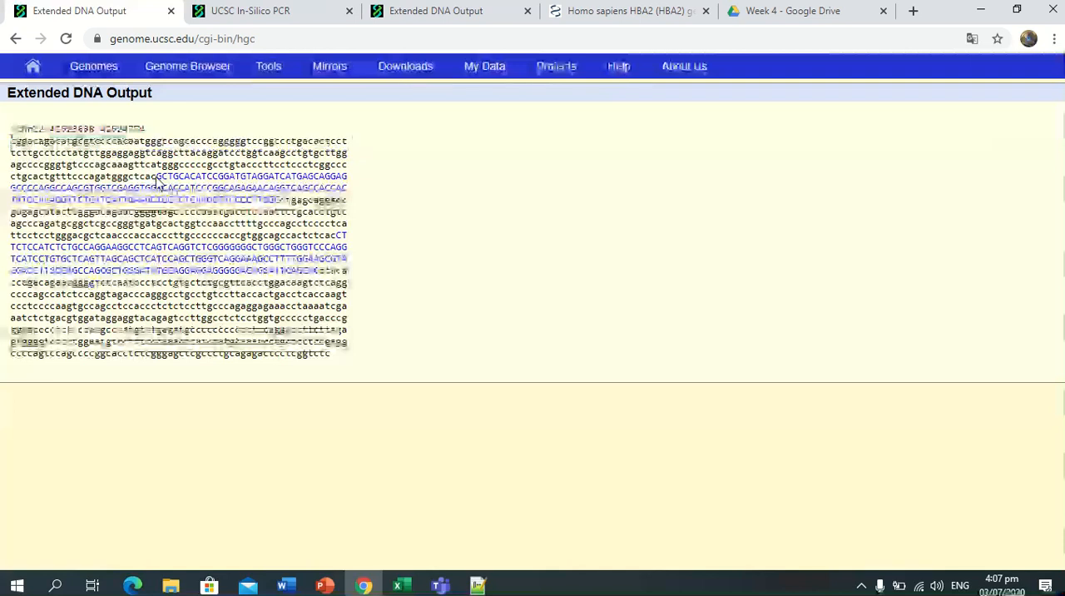
{"action": "left_click_drag", "start_coordinate": [157, 178], "coordinate": [283, 202]}
{"action": "left_click_drag", "start_coordinate": [338, 236], "coordinate": [268, 283]}
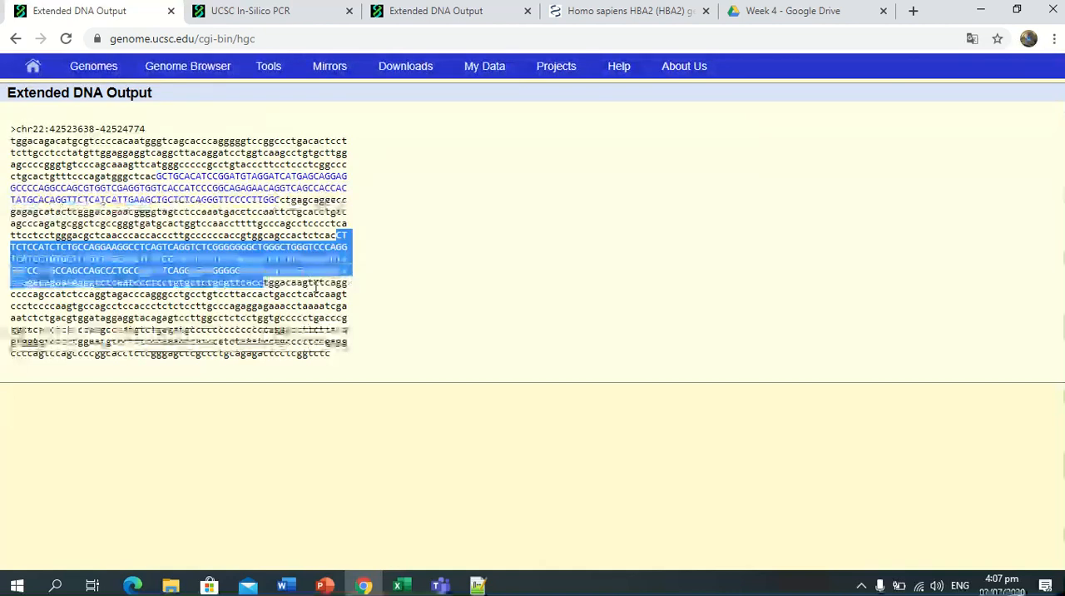
{"action": "left_click", "coordinate": [316, 288]}
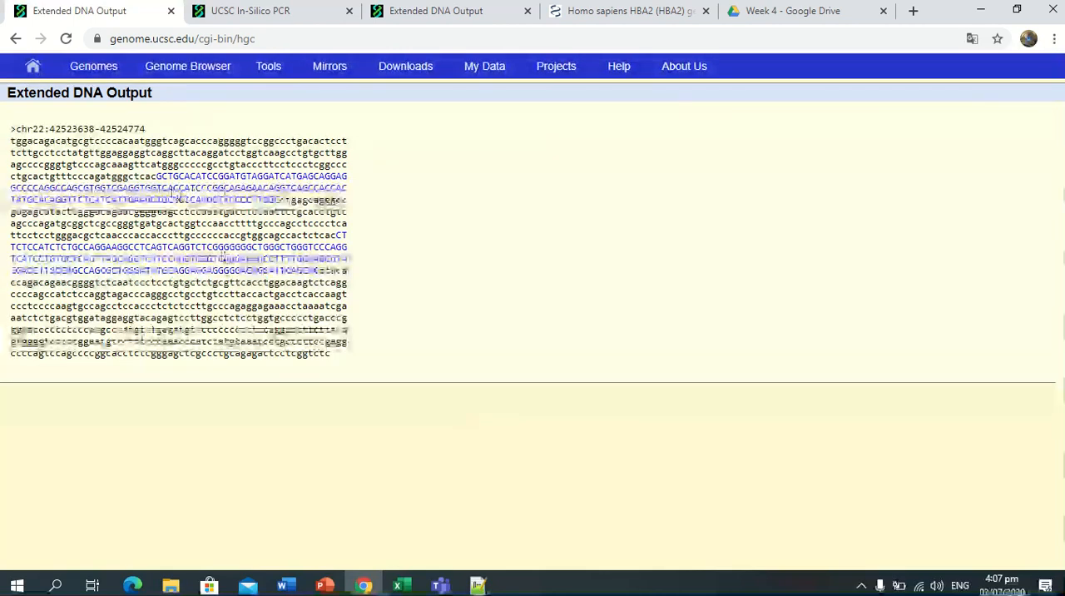
Highlight possible primer stretches at the start of the first exon and the end of the last exon.
{"action": "left_click_drag", "start_coordinate": [158, 178], "coordinate": [192, 179]}
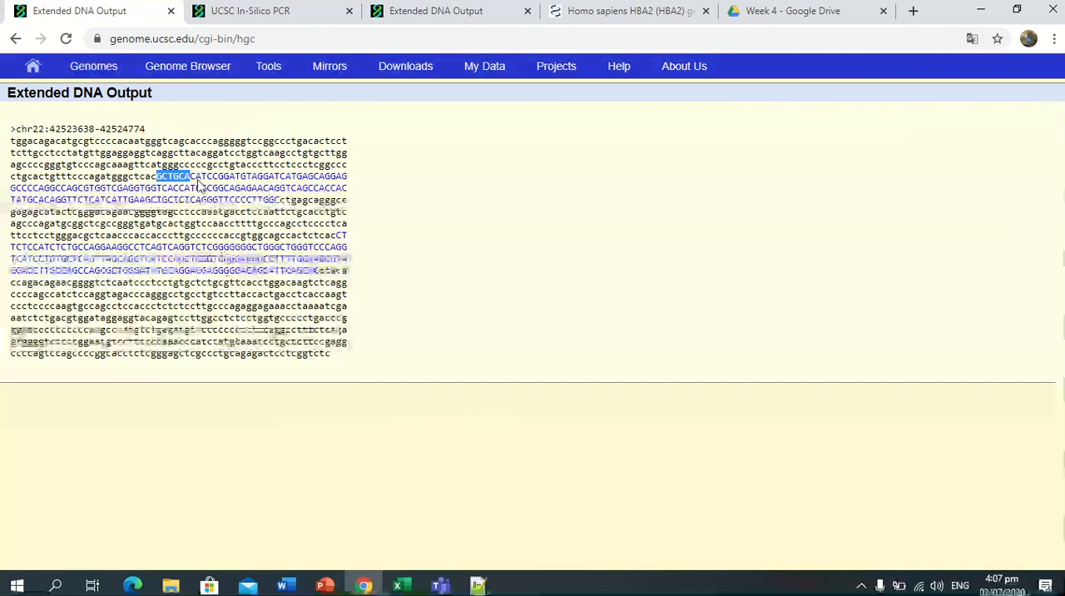
{"action": "left_click", "coordinate": [191, 177]}
{"action": "left_click_drag", "start_coordinate": [192, 177], "coordinate": [288, 180]}
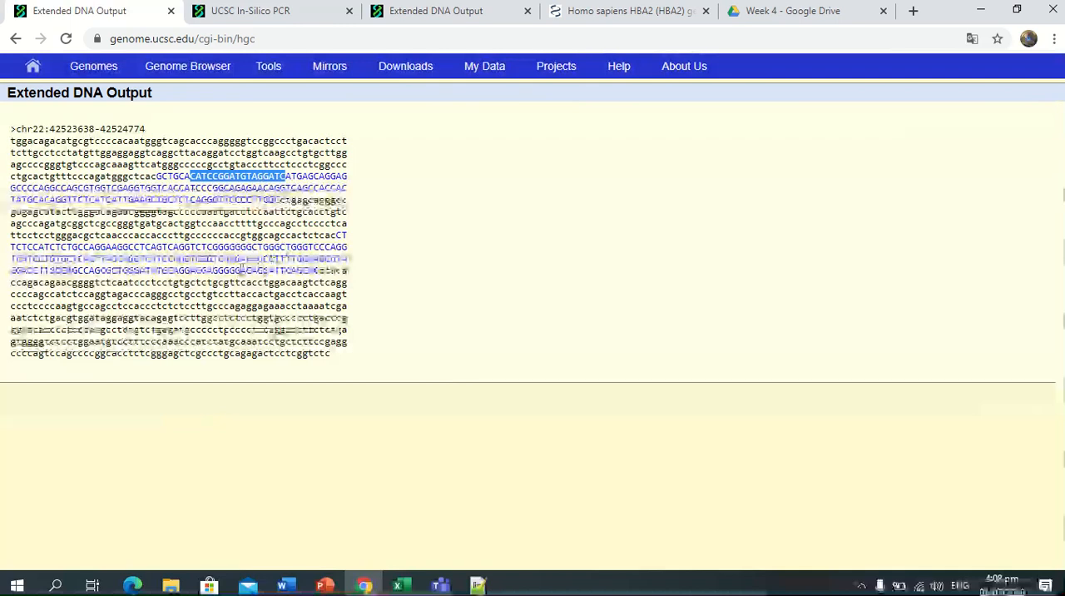
{"action": "left_click_drag", "start_coordinate": [187, 282], "coordinate": [320, 273]}
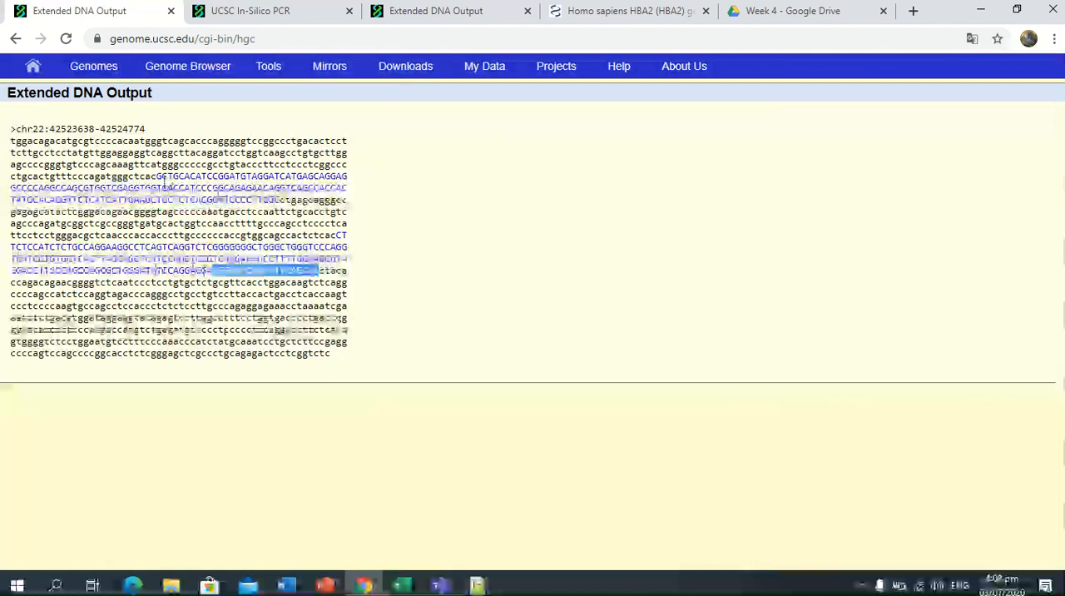
{"action": "left_click_drag", "start_coordinate": [157, 176], "coordinate": [232, 182]}
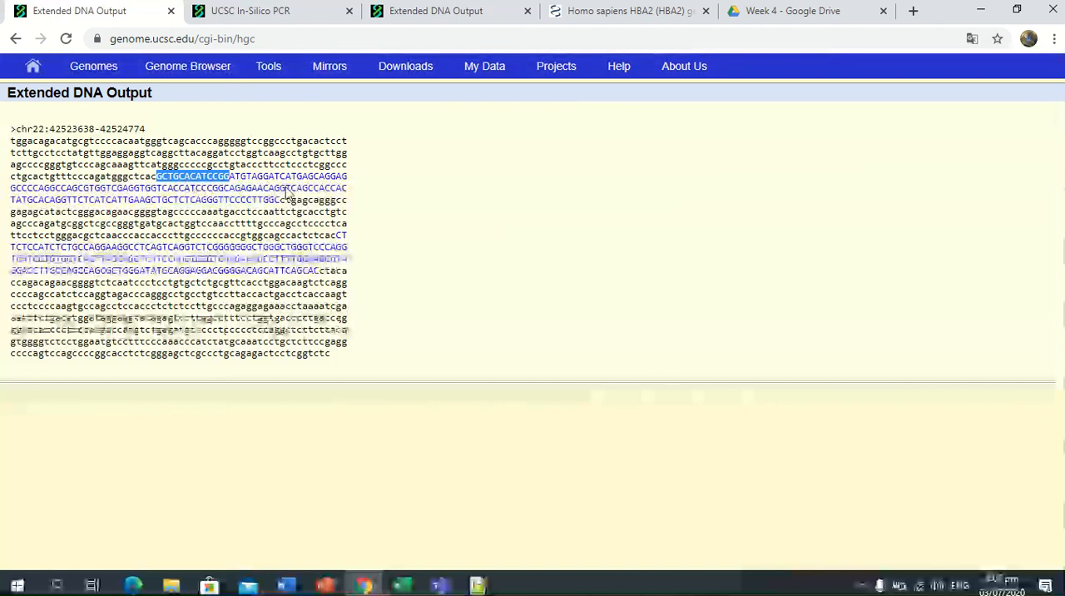
Look over the In-Silico PCR and other DNA output pages, the primer slide in PowerPoint and the saved primers in Notepad++, and return to Chrome.
{"action": "left_click", "coordinate": [266, 11]}
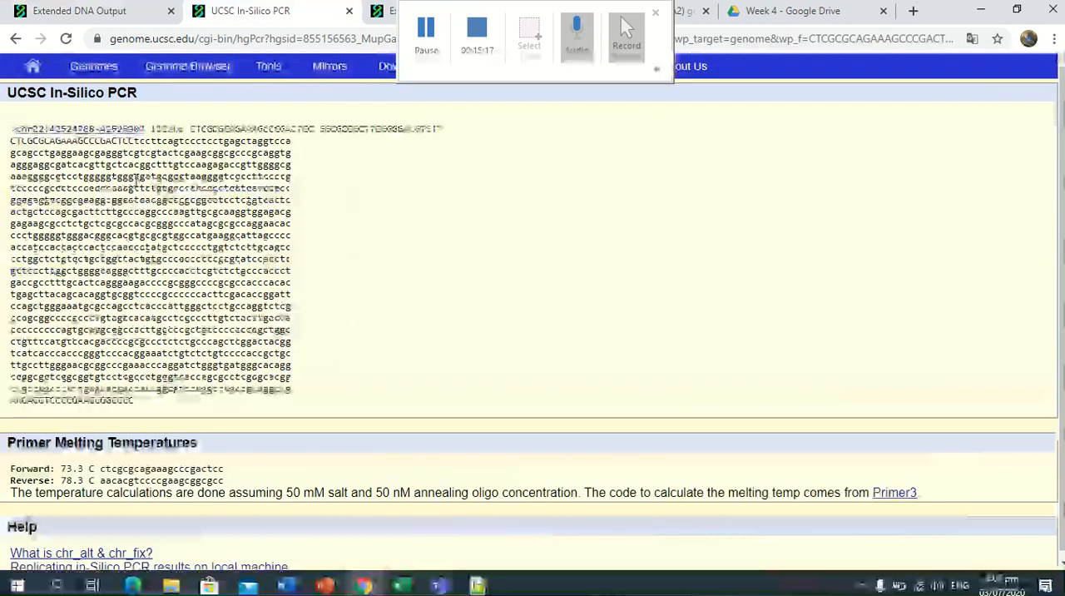
{"action": "left_click", "coordinate": [398, 16]}
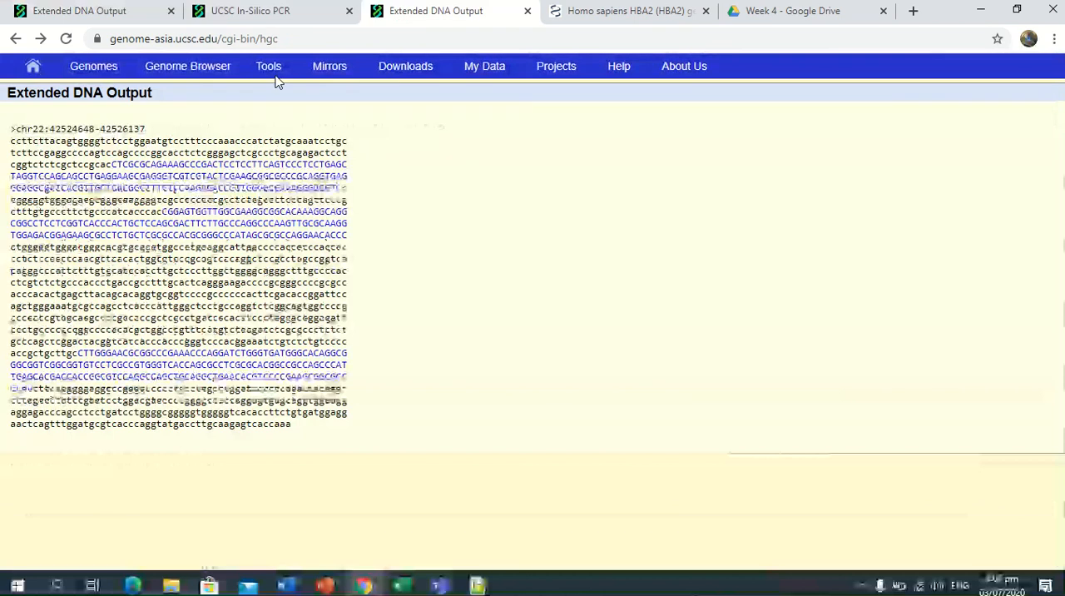
{"action": "left_click", "coordinate": [143, 16]}
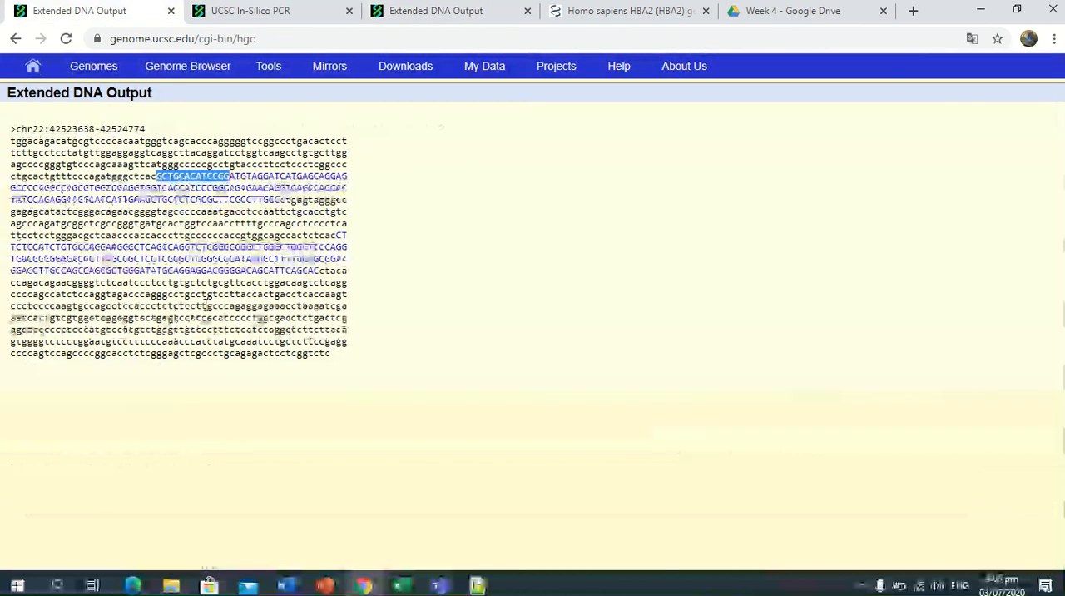
{"action": "left_click", "coordinate": [325, 585]}
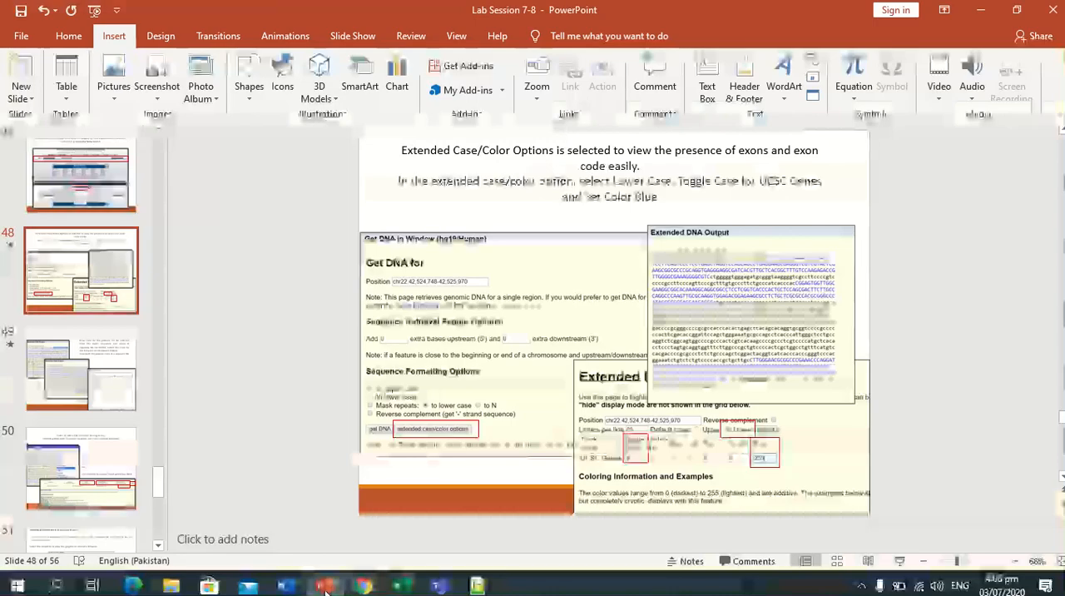
{"action": "key", "text": "Down"}
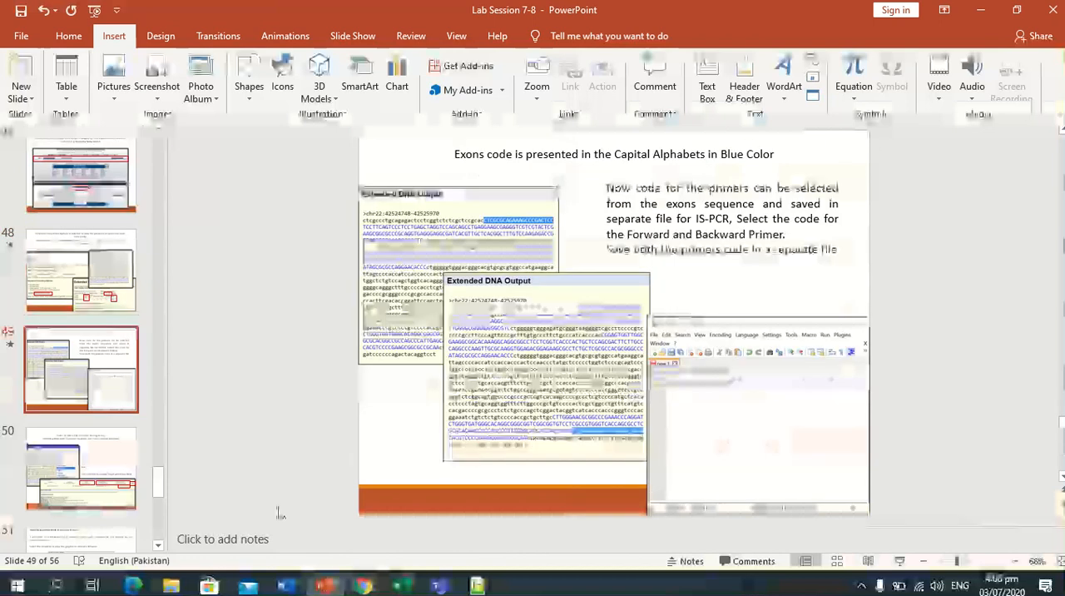
{"action": "left_click", "coordinate": [475, 586]}
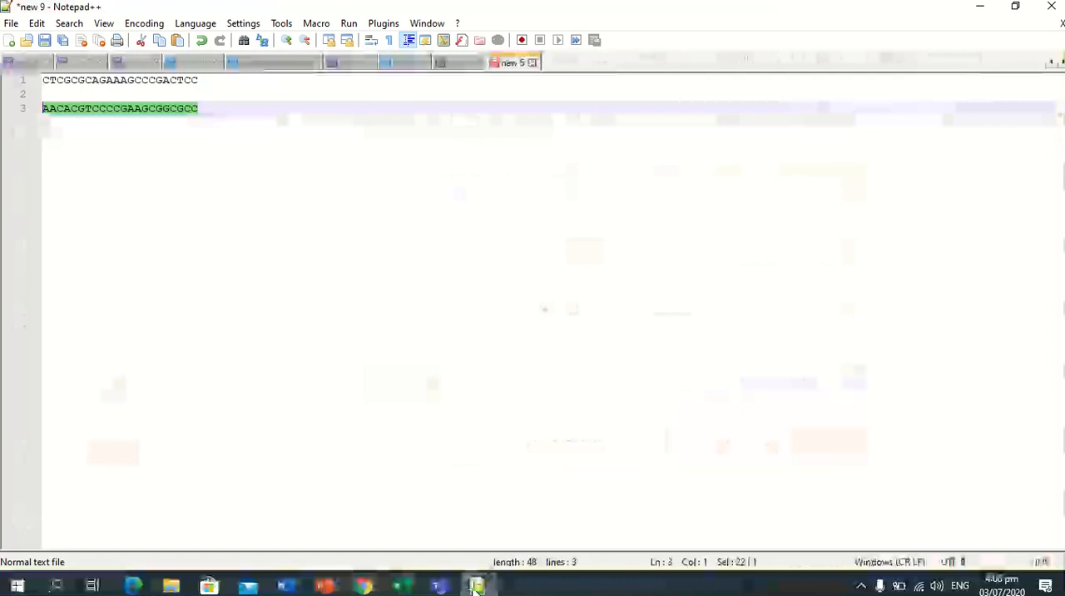
{"action": "left_click", "coordinate": [363, 586]}
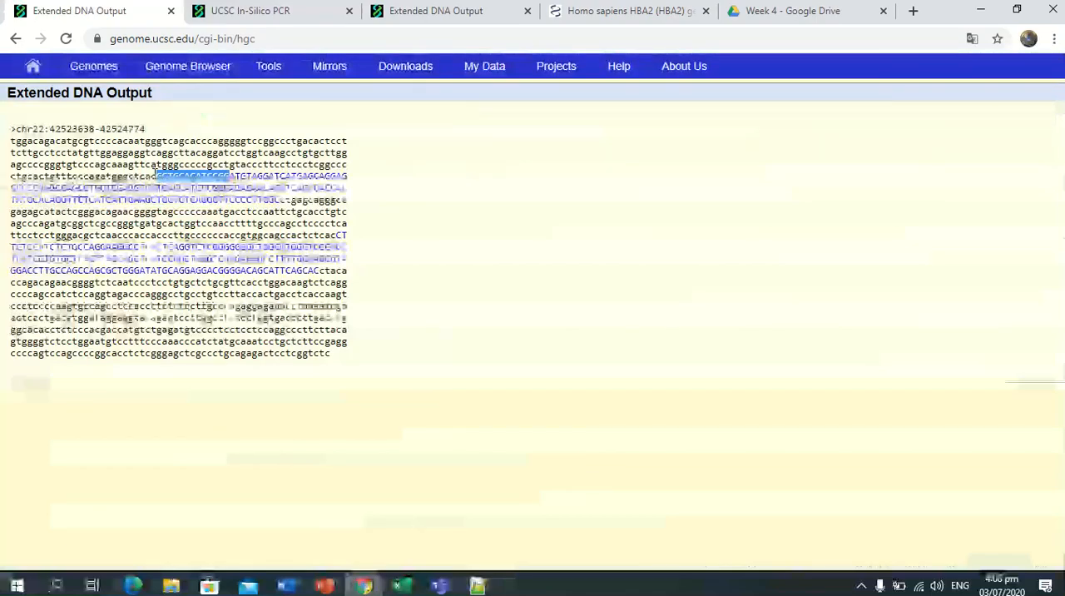
Copy GCTGCACATCCGGATGTAGGAT from the start of the first exon and replace the old primers in the Notepad++ file with it.
{"action": "left_click", "coordinate": [158, 179]}
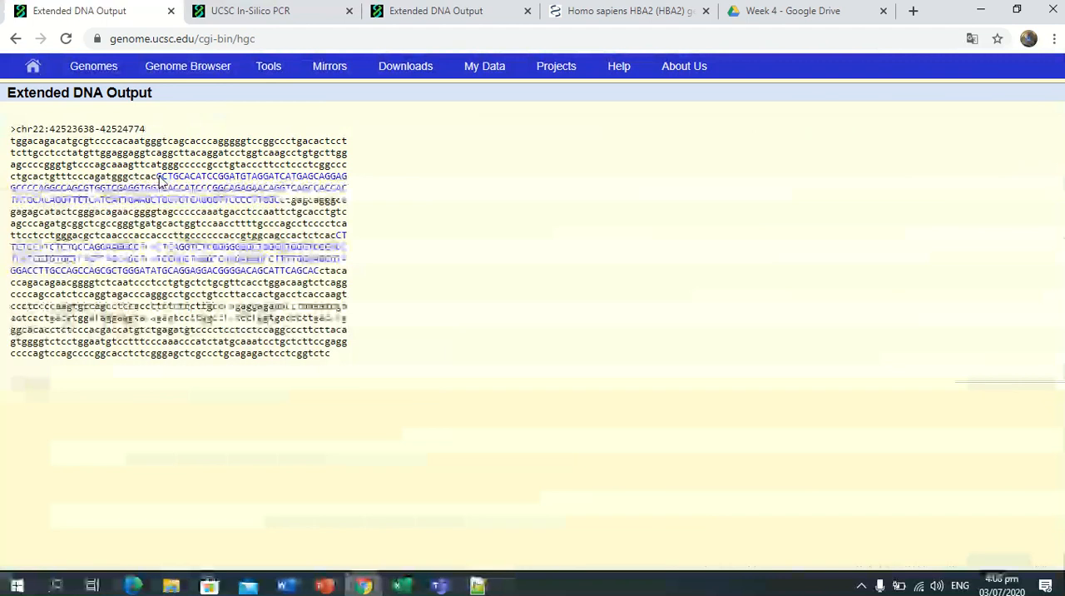
{"action": "left_click_drag", "start_coordinate": [159, 181], "coordinate": [278, 179]}
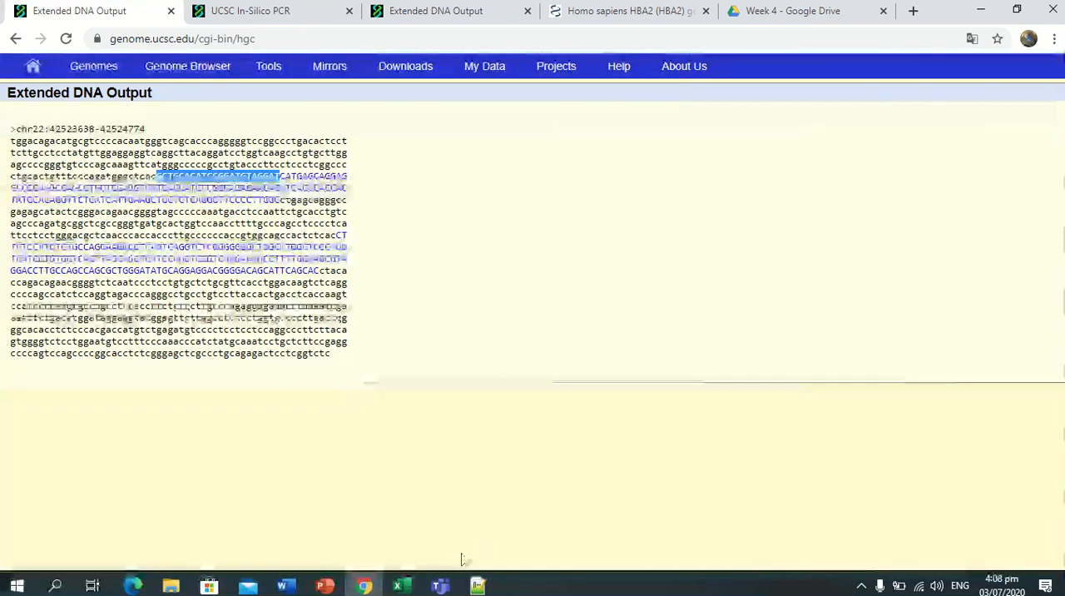
{"action": "left_click", "coordinate": [477, 587]}
{"action": "left_click", "coordinate": [204, 120]}
{"action": "left_click_drag", "start_coordinate": [204, 120], "coordinate": [42, 79]}
{"action": "key", "text": "Delete"}
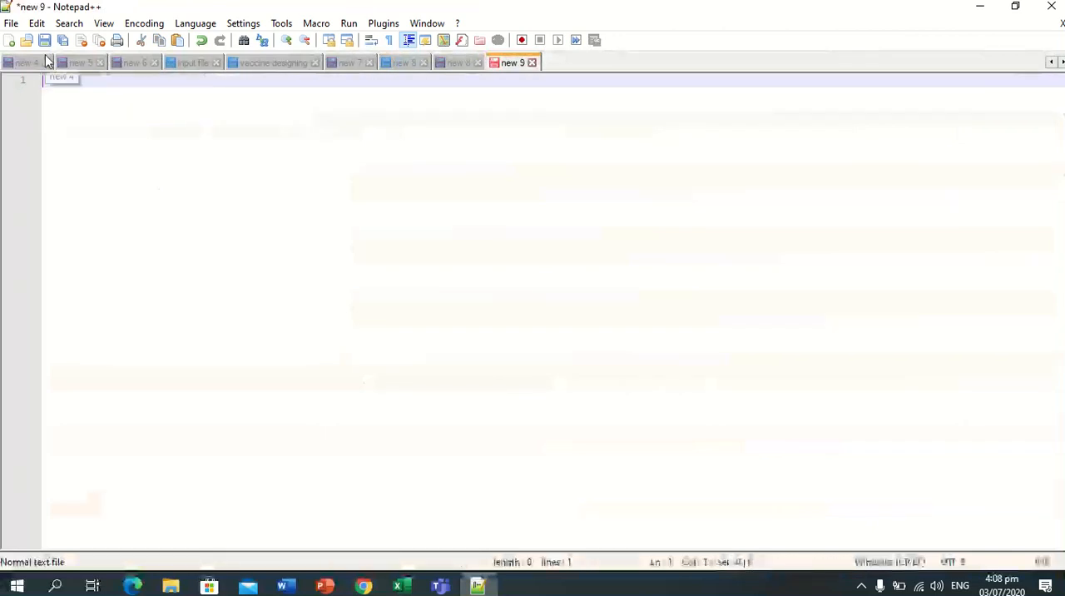
{"action": "type", "text": "GCTGCACATCCGGATGTAGGAT"}
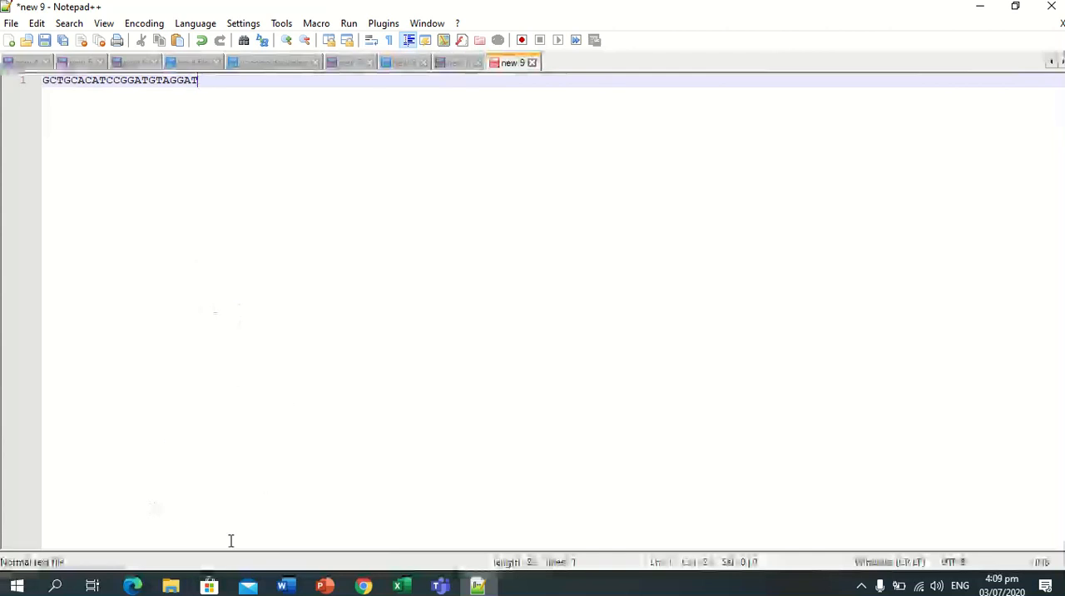
Copy the longer forward primer GCTGCACATCCGGATGTAGGATCAT from the first exon in Chrome and replace the sequence in Notepad++ with it.
{"action": "left_click", "coordinate": [364, 587]}
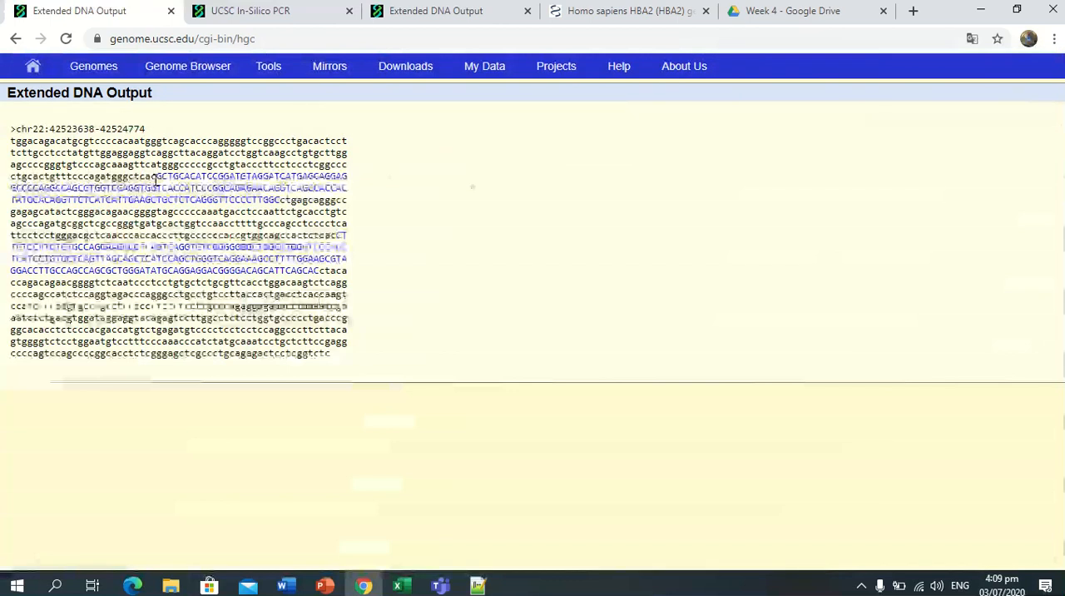
{"action": "left_click_drag", "start_coordinate": [157, 176], "coordinate": [296, 182]}
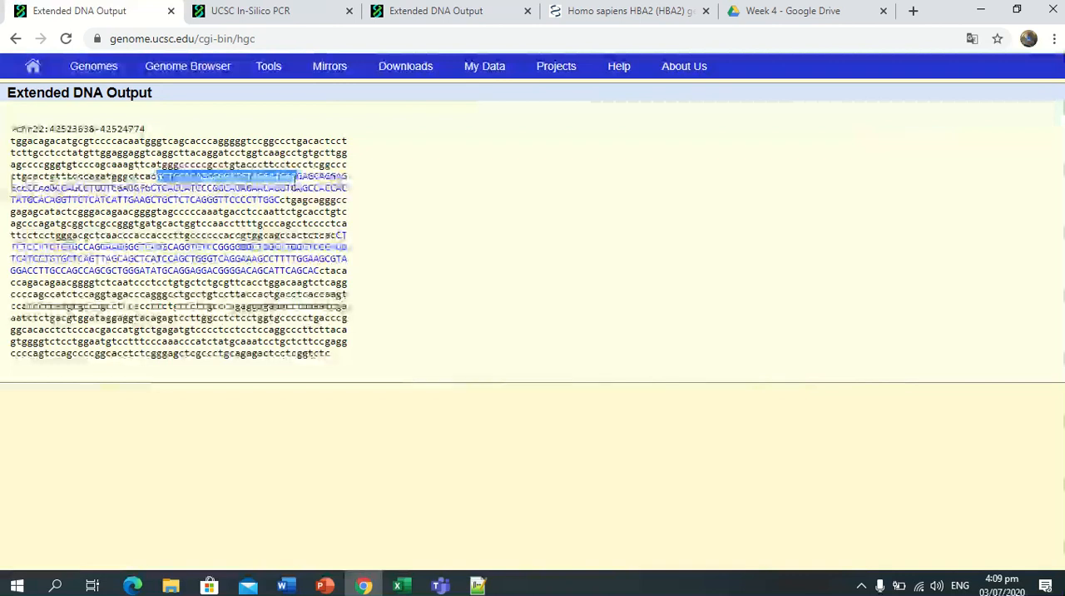
{"action": "left_click", "coordinate": [476, 584]}
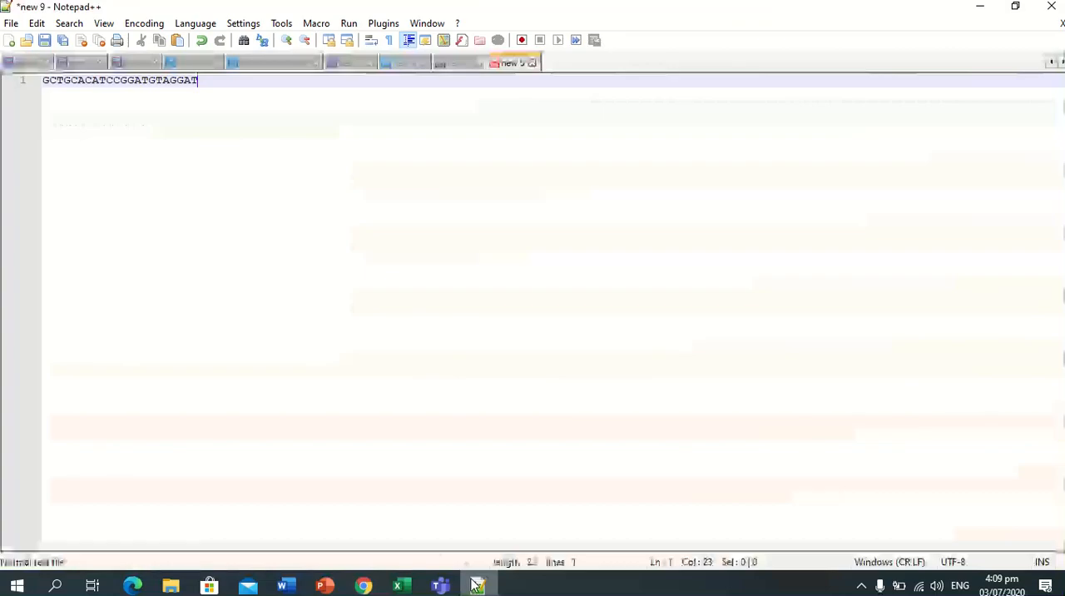
{"action": "left_click_drag", "start_coordinate": [199, 80], "coordinate": [14, 94]}
{"action": "key", "text": "Delete"}
{"action": "type", "text": "GCTGCACATCCGGATGTAGGATCAT"}
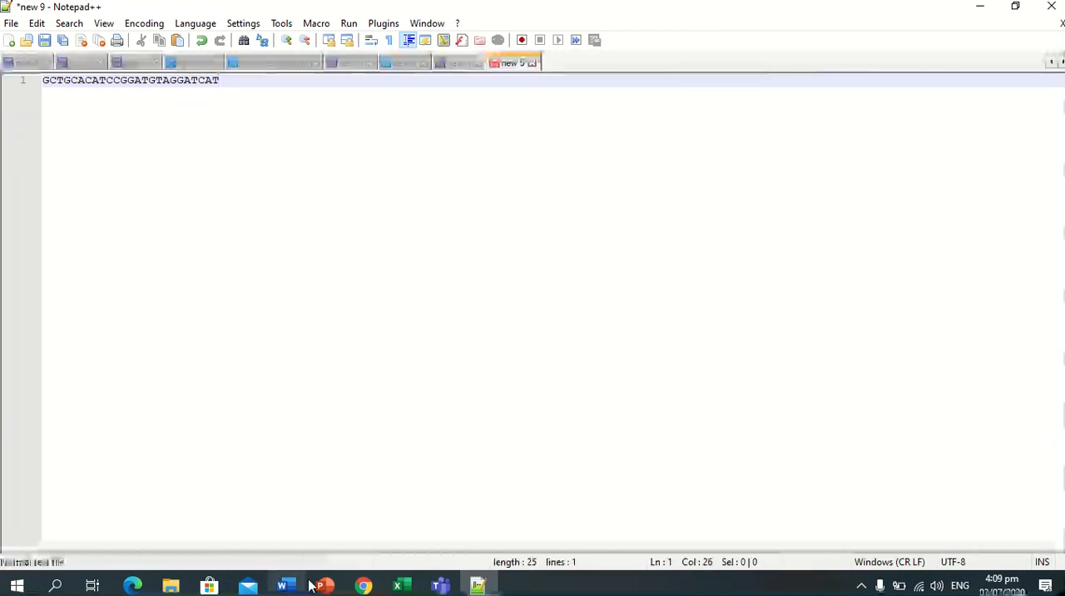
Copy the reverse primer GGACGGGGACAGCATTCAGCAC from the end of the last exon in Chrome and add it two lines below the forward primer in Notepad++.
{"action": "left_click", "coordinate": [334, 587]}
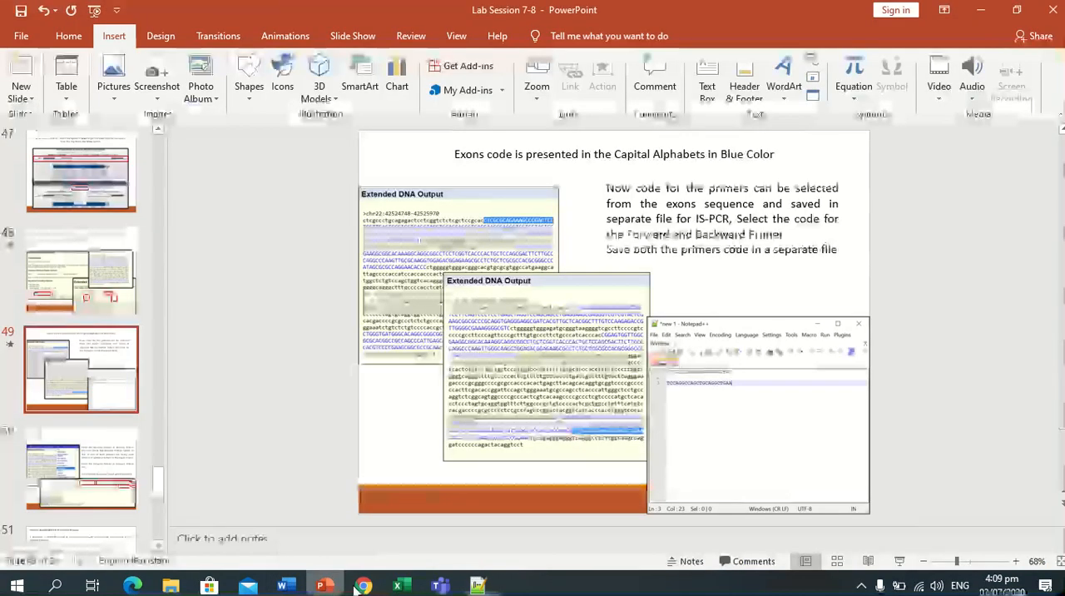
{"action": "left_click", "coordinate": [366, 587]}
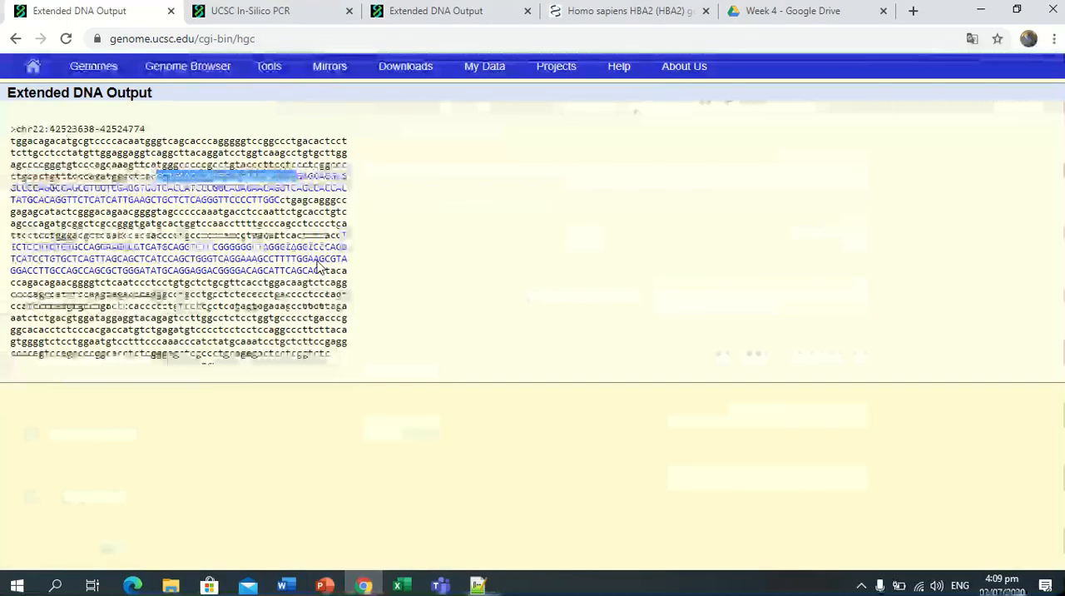
{"action": "left_click_drag", "start_coordinate": [319, 272], "coordinate": [219, 274]}
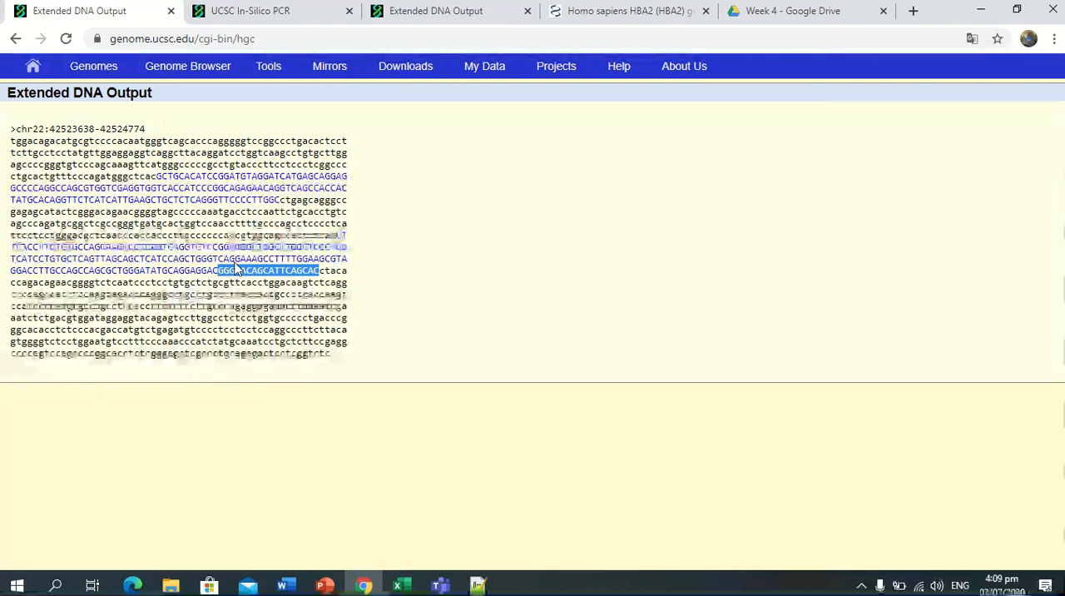
{"action": "left_click_drag", "start_coordinate": [319, 271], "coordinate": [198, 276]}
{"action": "right_click", "coordinate": [208, 271]}
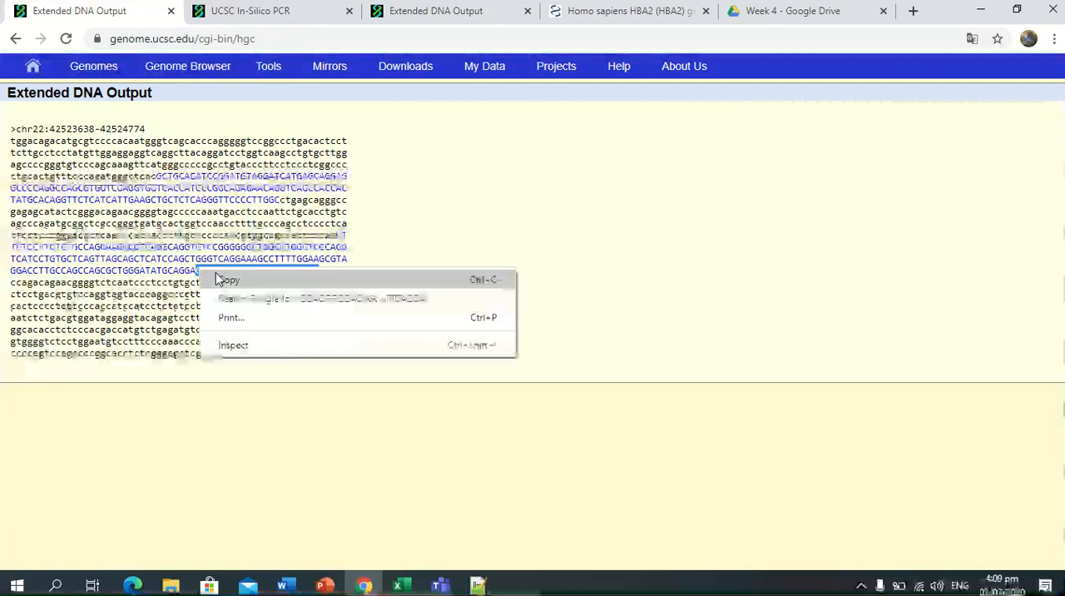
{"action": "left_click", "coordinate": [222, 278]}
{"action": "left_click", "coordinate": [477, 584]}
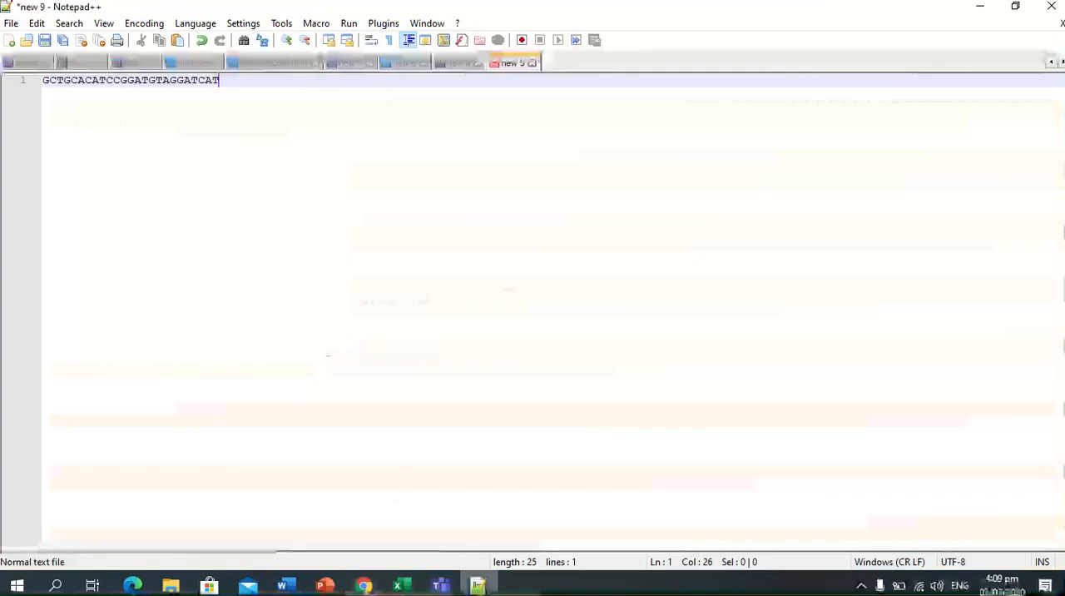
{"action": "key", "text": "Return"}
{"action": "key", "text": "Return"}
{"action": "key", "text": "ctrl+v"}
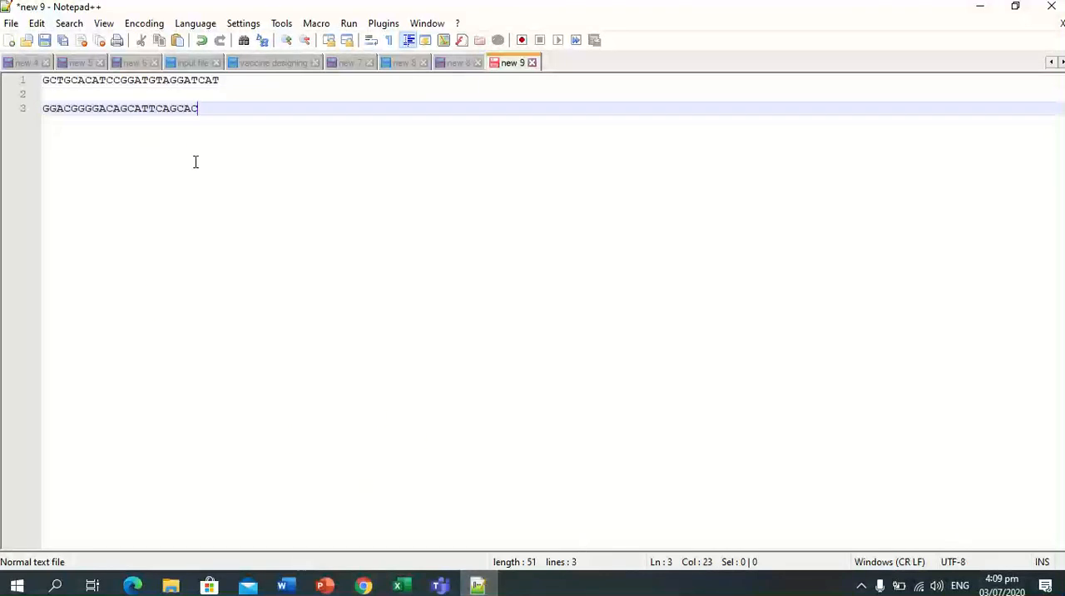
Shorten the forward primer to GCTGCACATCCGGATGTAGGAT and select each primer in turn to compare their lengths.
{"action": "left_click", "coordinate": [222, 83]}
{"action": "key", "text": "BackSpace"}
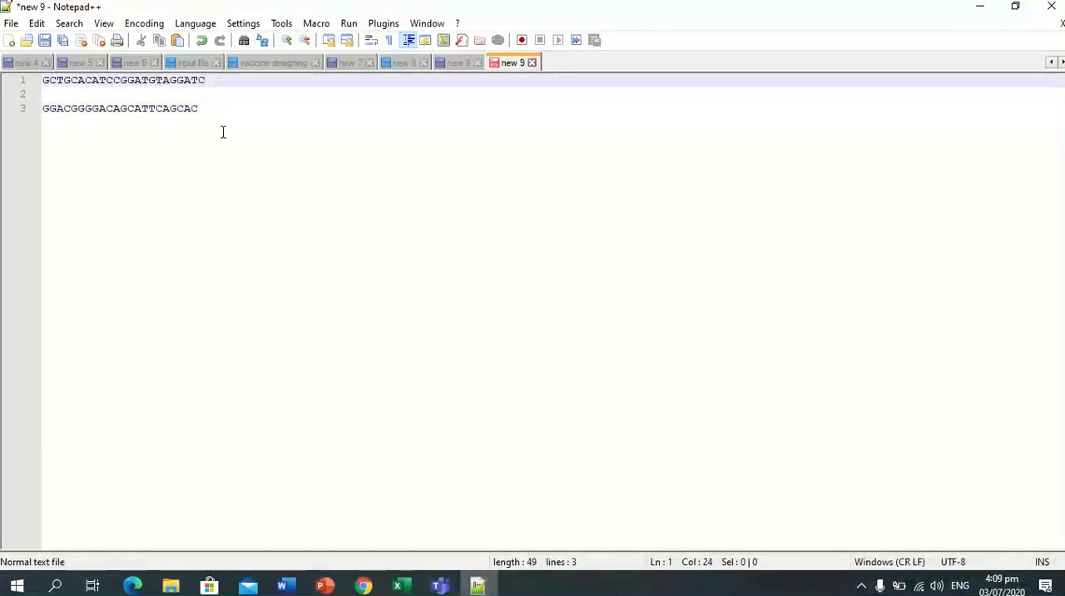
{"action": "key", "text": "BackSpace"}
{"action": "left_click_drag", "start_coordinate": [200, 80], "coordinate": [33, 80]}
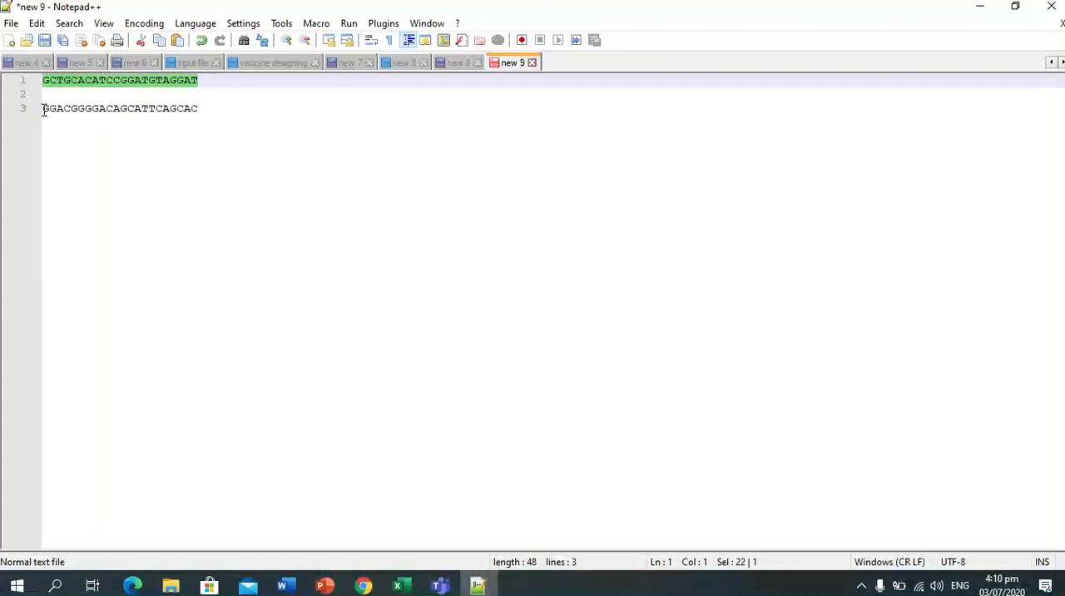
{"action": "left_click_drag", "start_coordinate": [43, 111], "coordinate": [216, 111]}
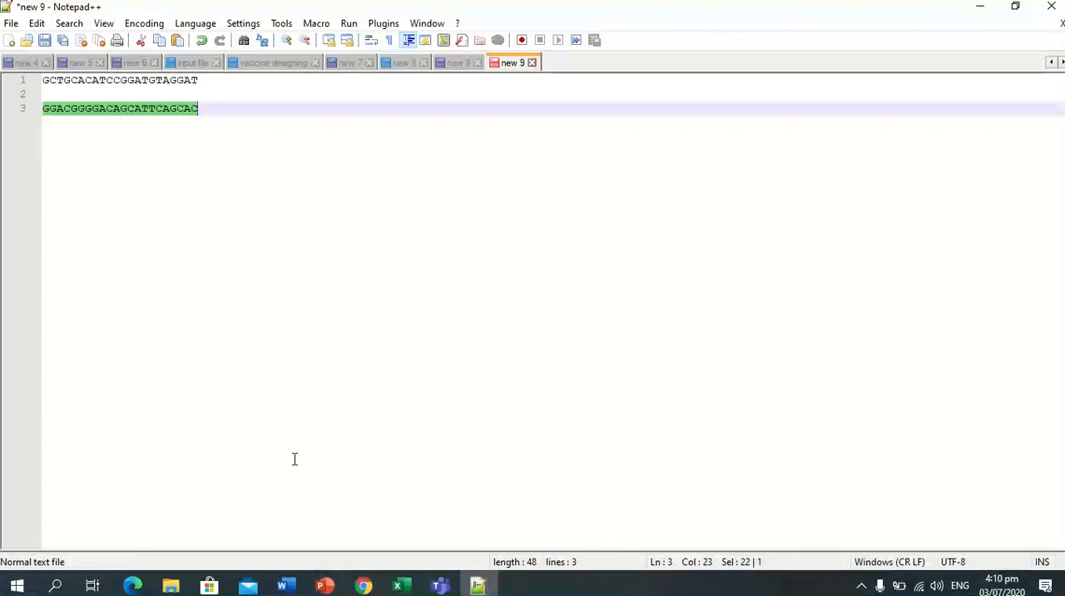
Review the In-Silico PCR instructions slide in PowerPoint and return to the CYP2D6 Extended DNA Output page in Chrome.
{"action": "left_click", "coordinate": [362, 586]}
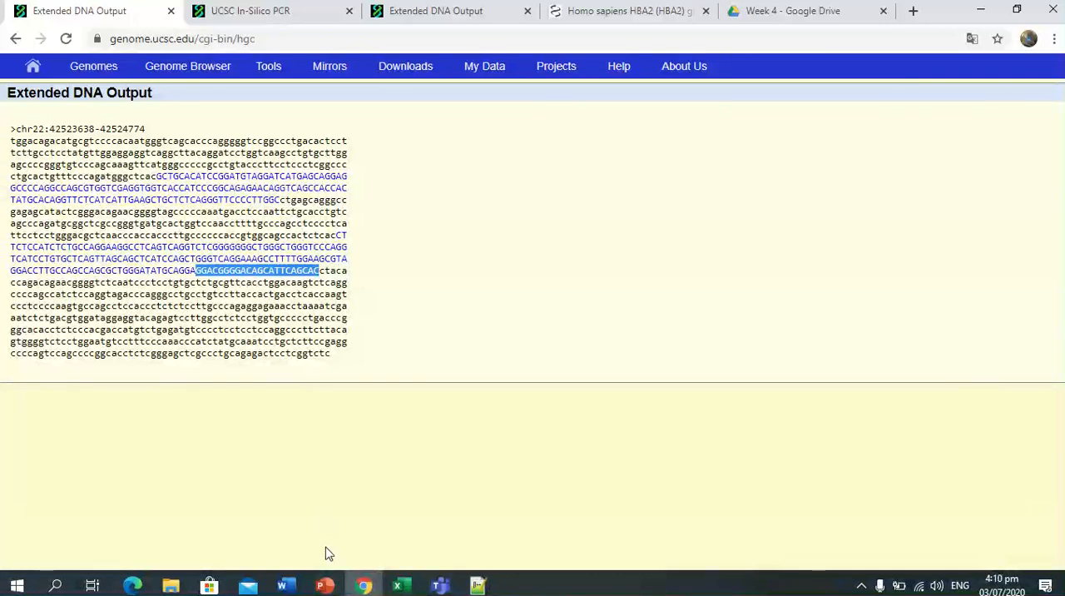
{"action": "left_click", "coordinate": [325, 586]}
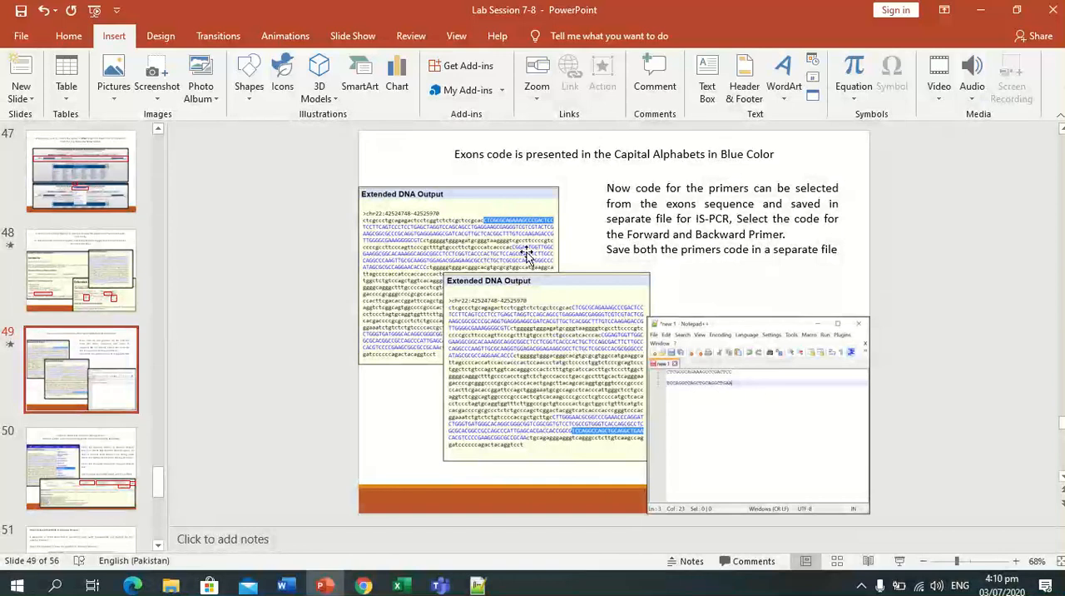
{"action": "scroll", "coordinate": [527, 253], "scroll_direction": "down", "scroll_amount": 1}
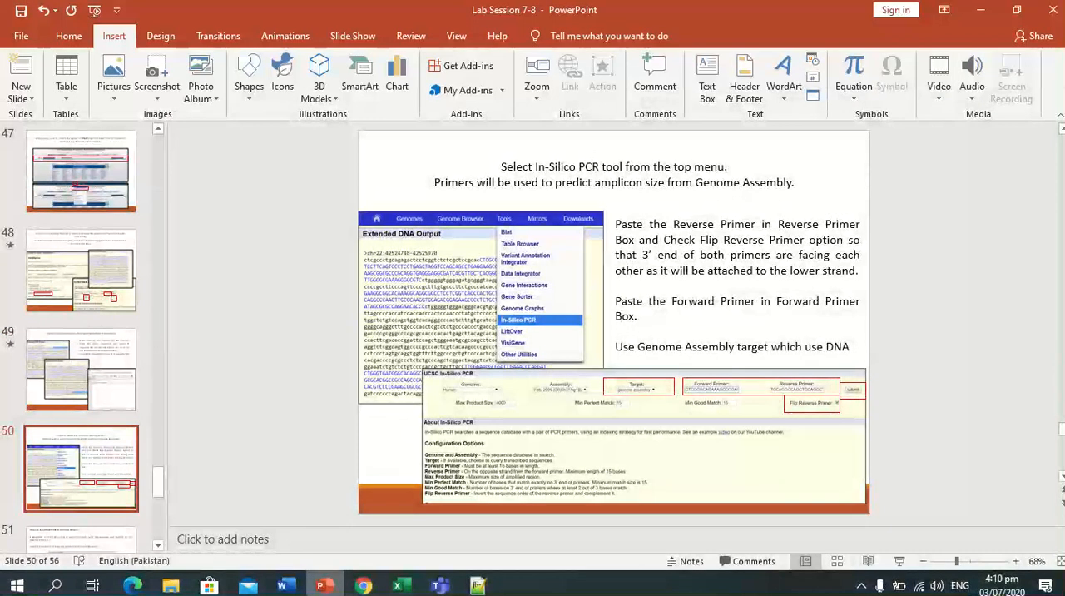
{"action": "left_click", "coordinate": [364, 585]}
{"action": "left_click", "coordinate": [241, 6]}
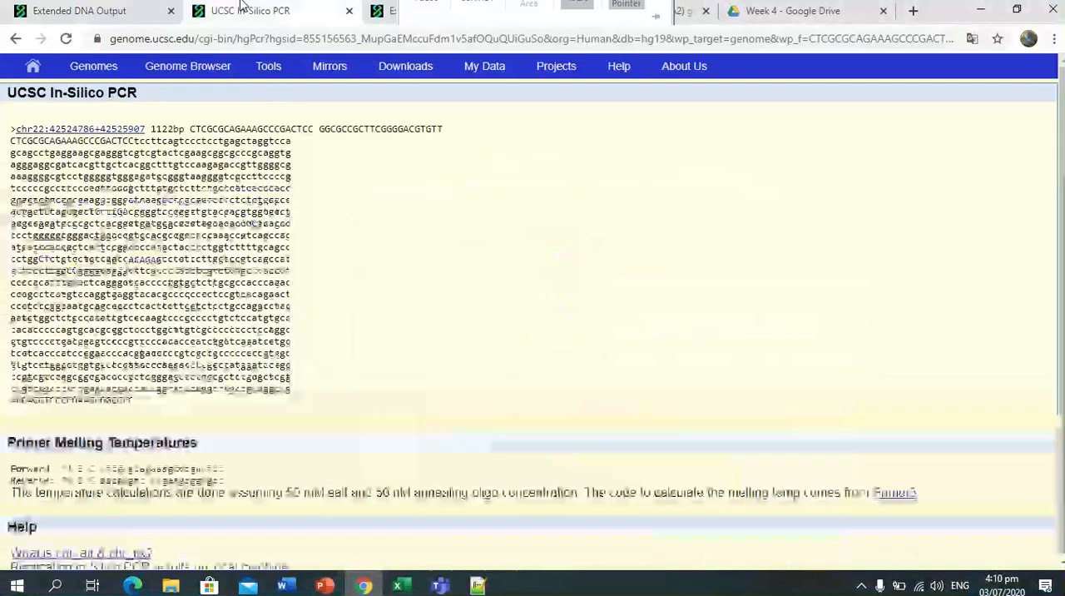
{"action": "left_click", "coordinate": [99, 7]}
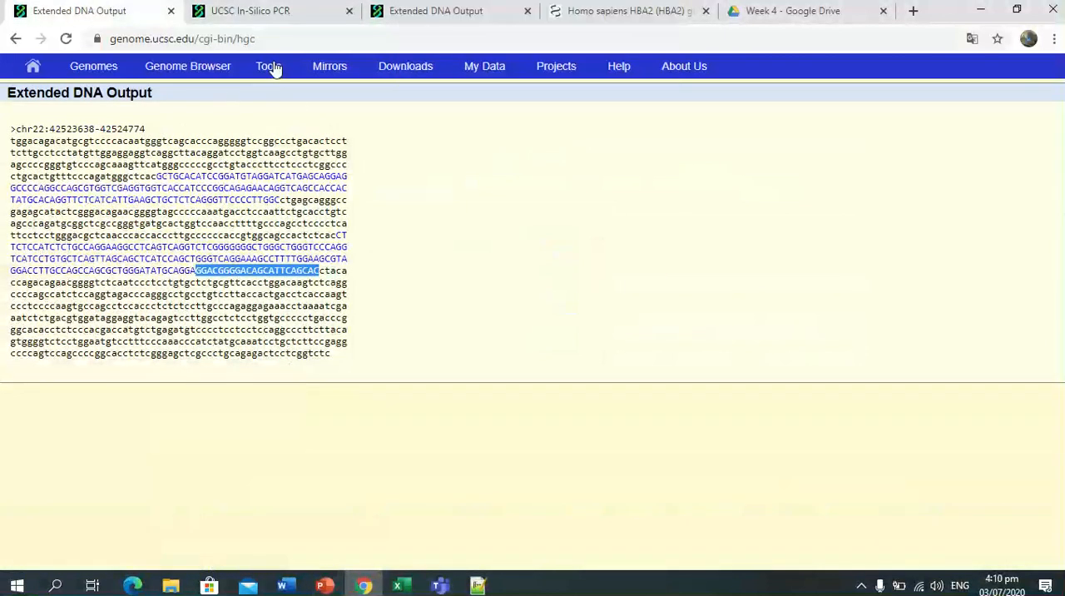
Open the In-Silico PCR tool in a new browser tab from the Extended DNA Output page and switch to it.
{"action": "mouse_move", "coordinate": [275, 69]}
{"action": "right_click", "coordinate": [293, 245]}
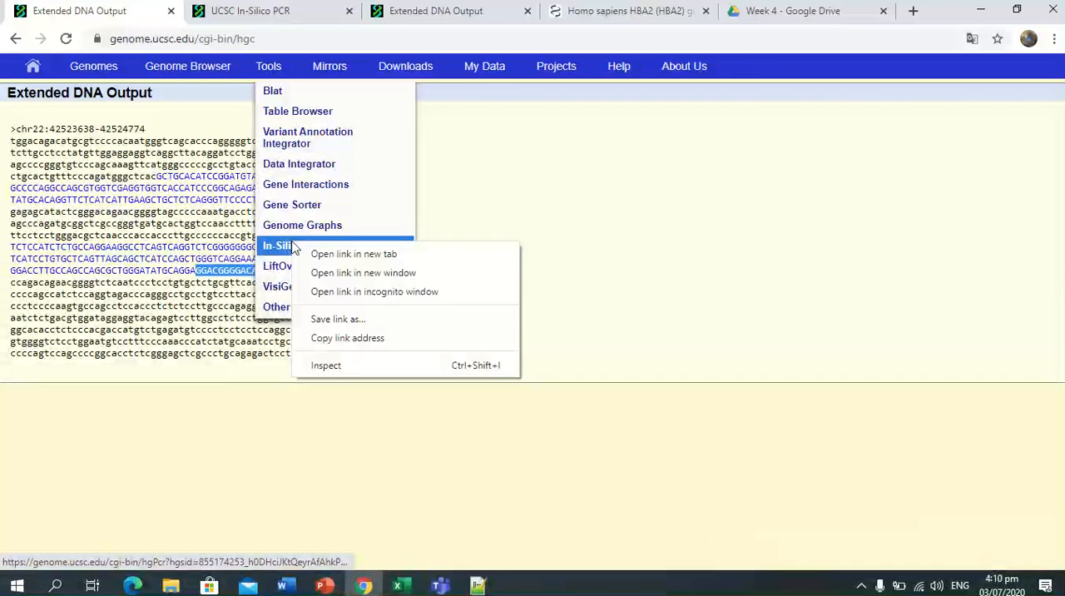
{"action": "left_click", "coordinate": [354, 253]}
{"action": "left_click", "coordinate": [191, 7]}
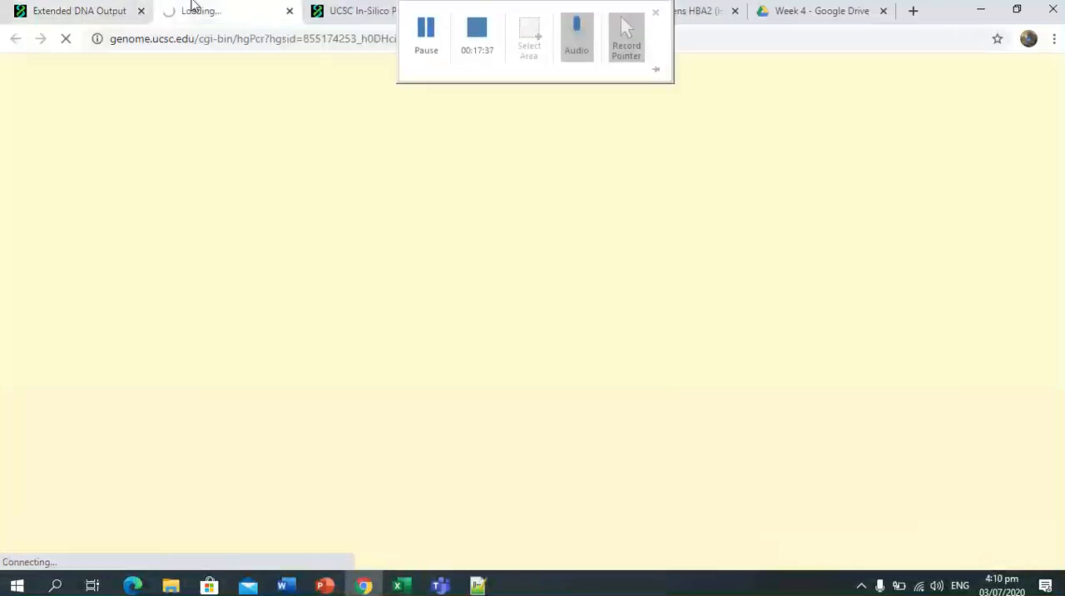
{"action": "left_click", "coordinate": [79, 8]}
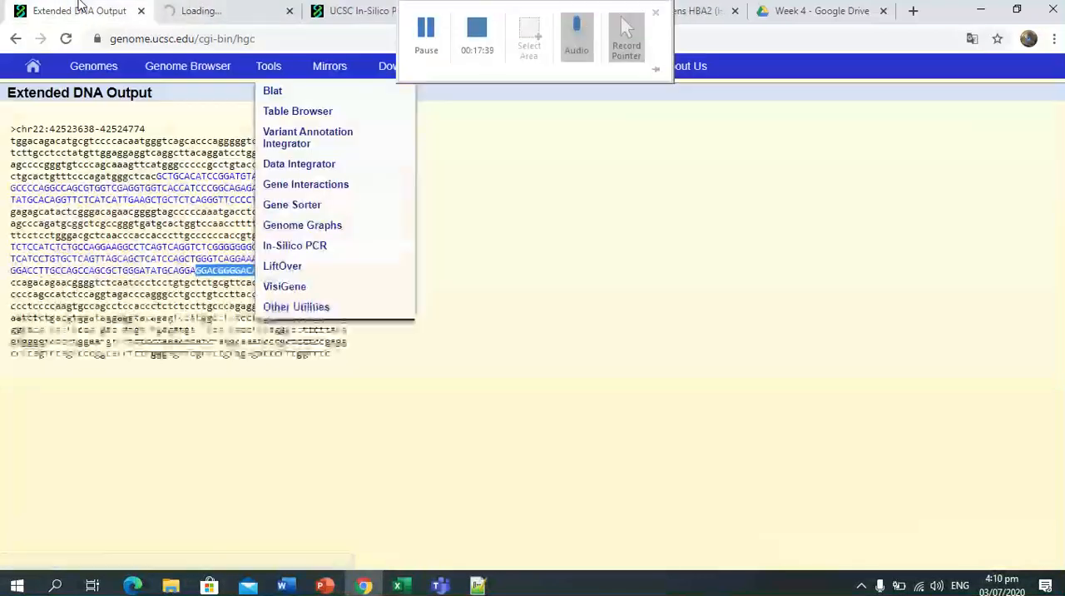
{"action": "left_click", "coordinate": [197, 413]}
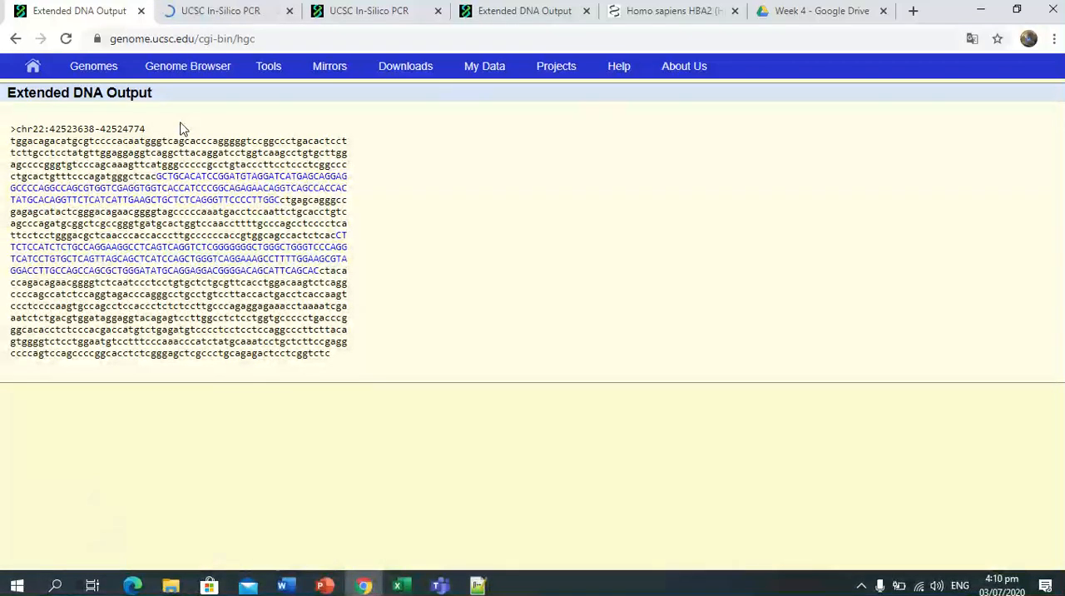
{"action": "left_click", "coordinate": [214, 12]}
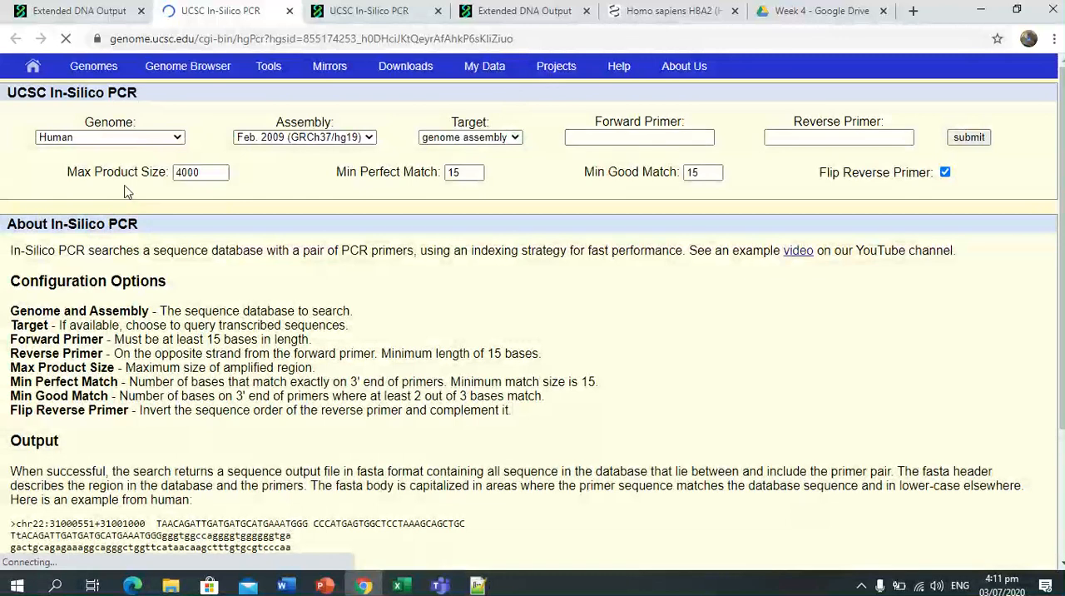
Copy GCTGCACATCCGGATGTAGGAT from Notepad++ and enter it as the forward primer in the In-Silico PCR form in Chrome.
{"action": "left_click", "coordinate": [573, 140]}
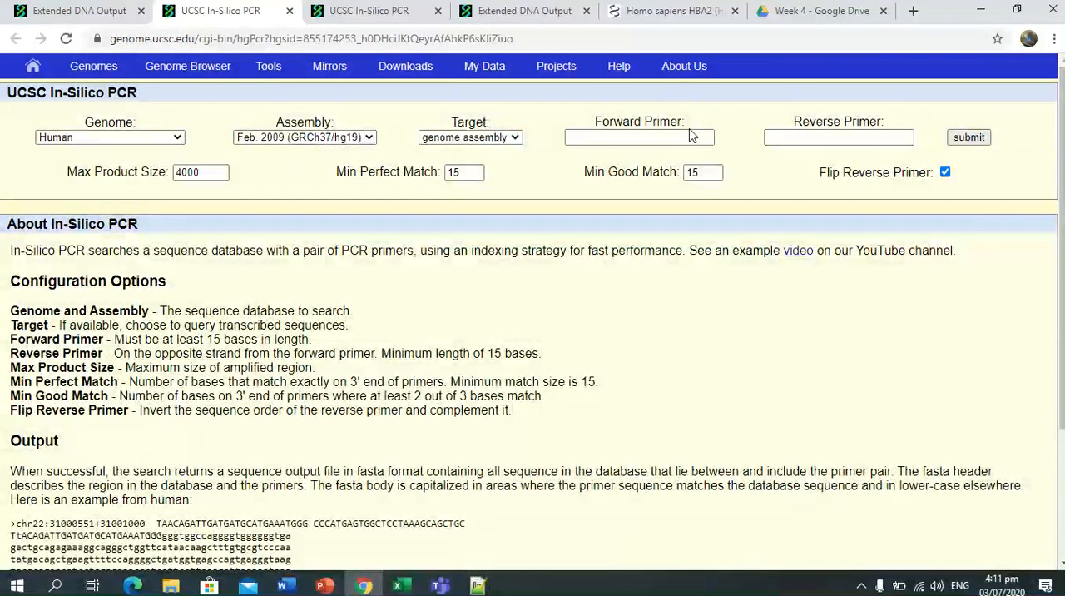
{"action": "left_click", "coordinate": [478, 585]}
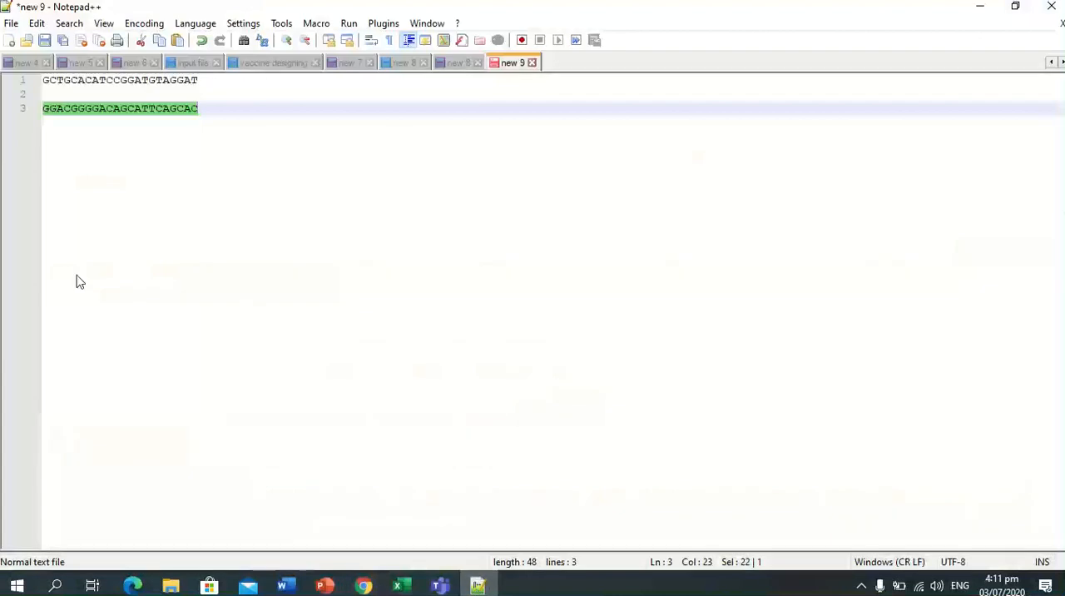
{"action": "left_click_drag", "start_coordinate": [45, 80], "coordinate": [242, 86]}
{"action": "key", "text": "ctrl+c"}
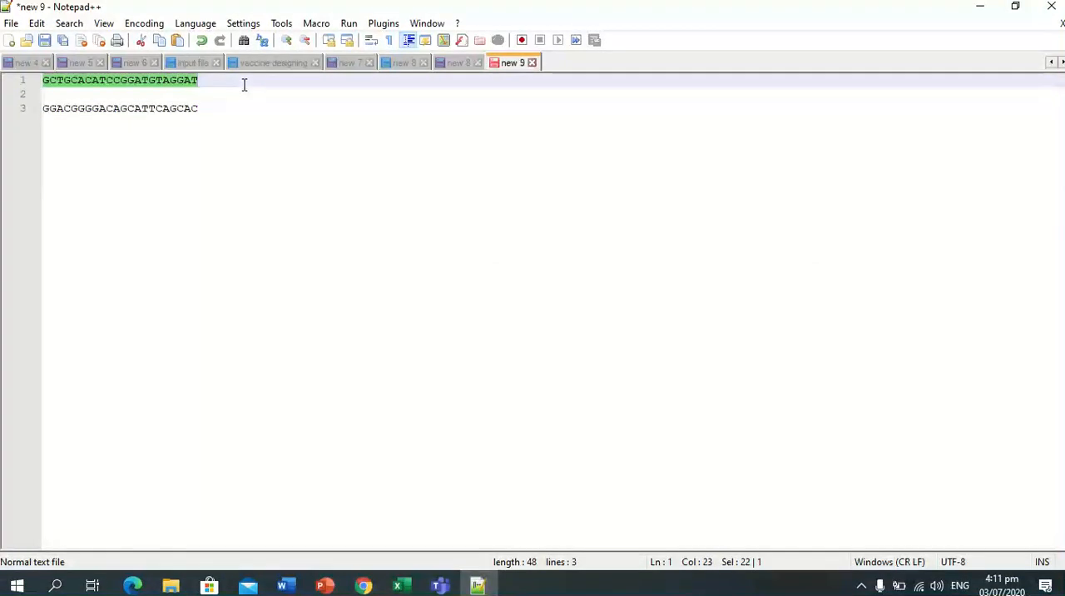
{"action": "left_click", "coordinate": [363, 585]}
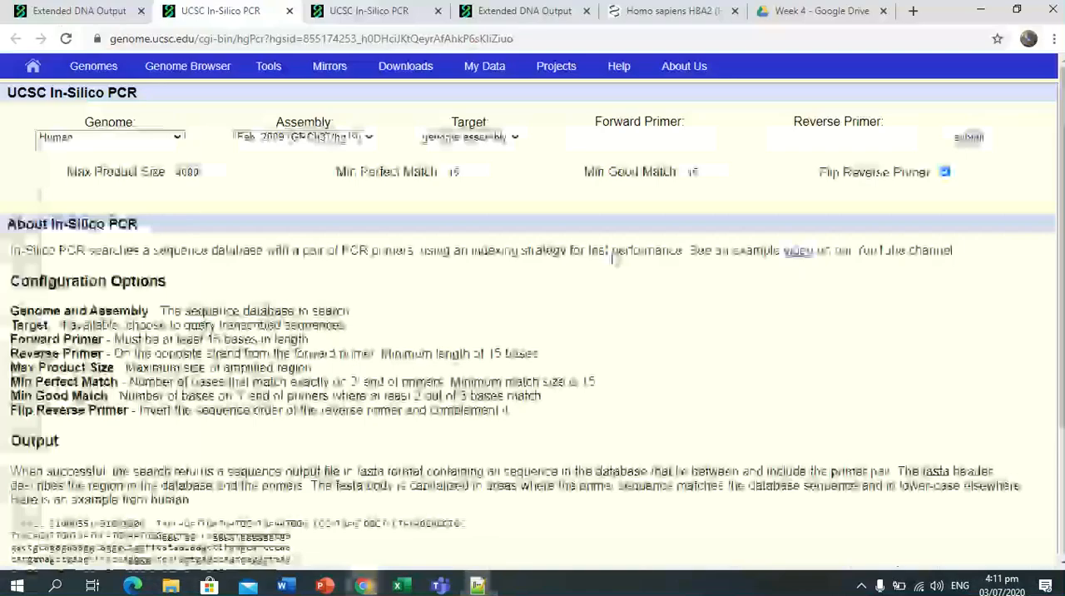
{"action": "left_click", "coordinate": [616, 138]}
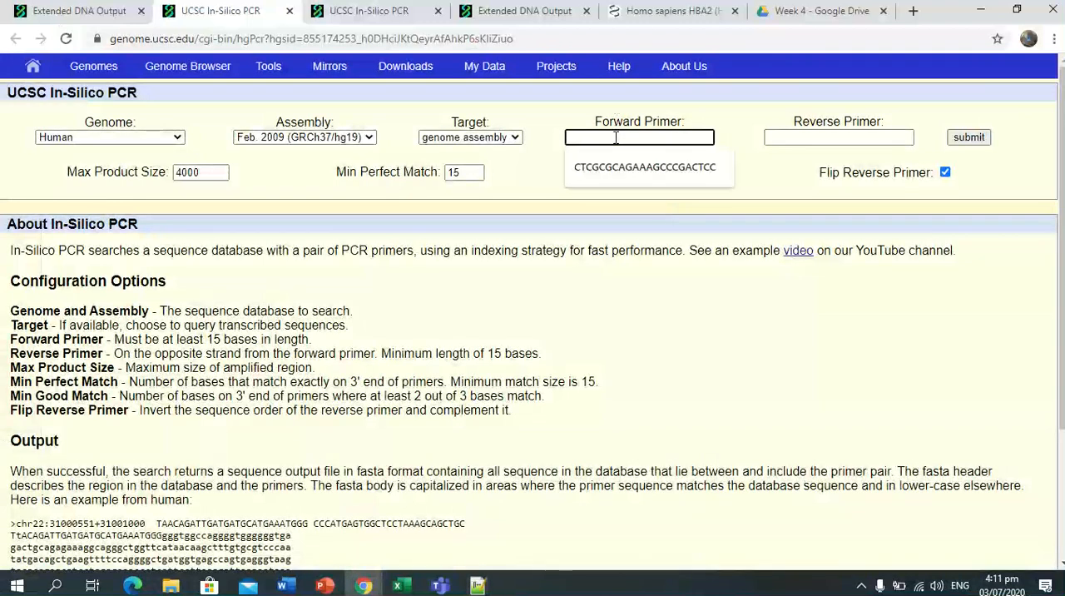
{"action": "key", "text": "ctrl+v"}
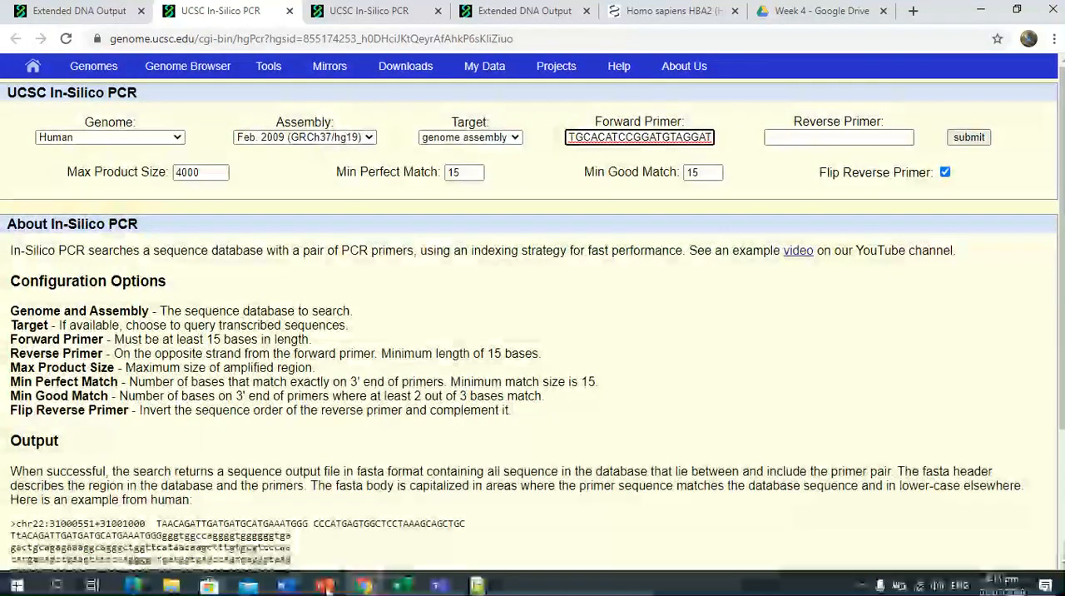
Copy GGACGGGGACAGCATTCAGCAC from Notepad++ and enter it as the reverse primer in the In-Silico PCR form in Chrome.
{"action": "left_click", "coordinate": [362, 586]}
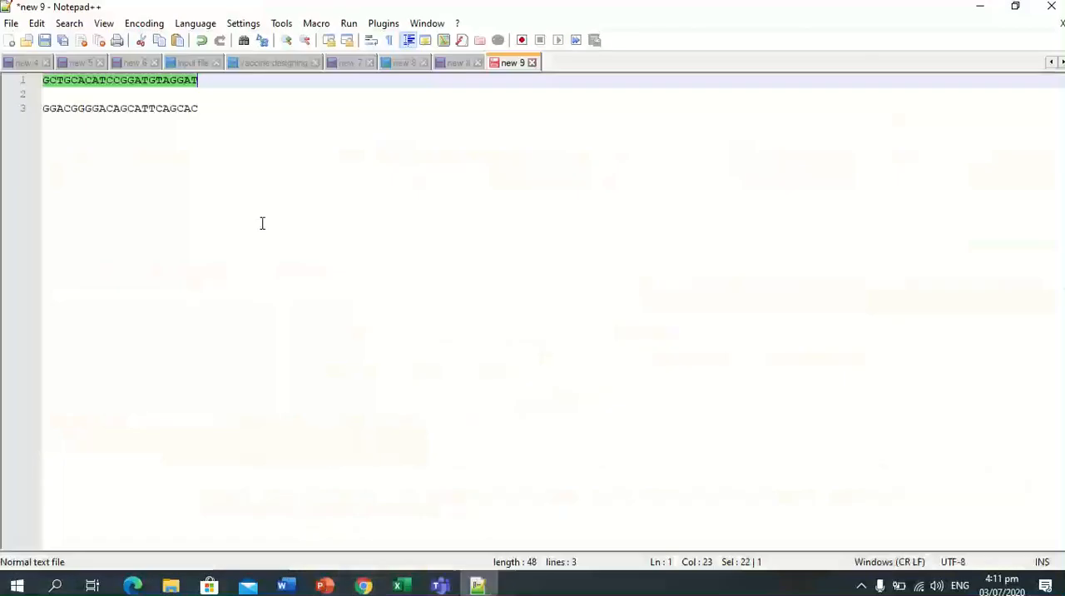
{"action": "left_click", "coordinate": [202, 109]}
{"action": "type", "text": "C"}
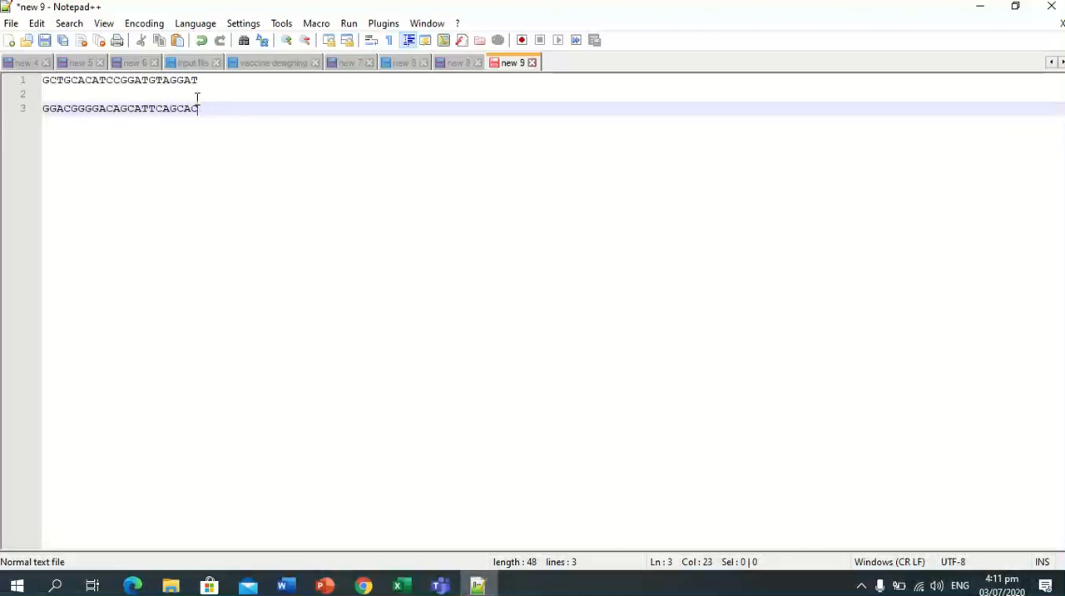
{"action": "left_click_drag", "start_coordinate": [199, 109], "coordinate": [43, 105]}
{"action": "key", "text": "ctrl+c"}
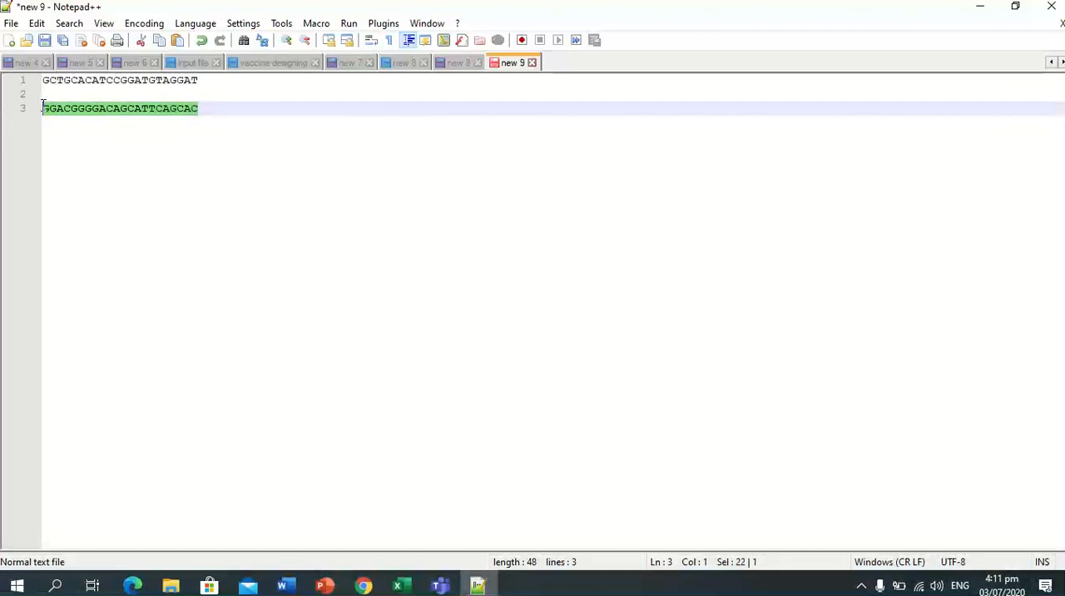
{"action": "left_click", "coordinate": [364, 585]}
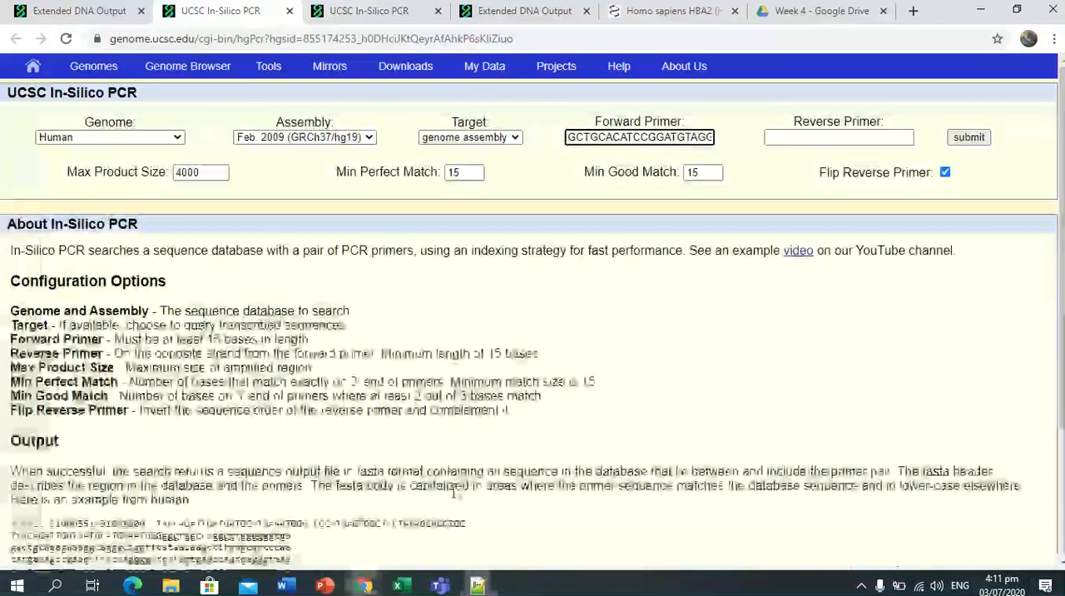
{"action": "left_click", "coordinate": [815, 138]}
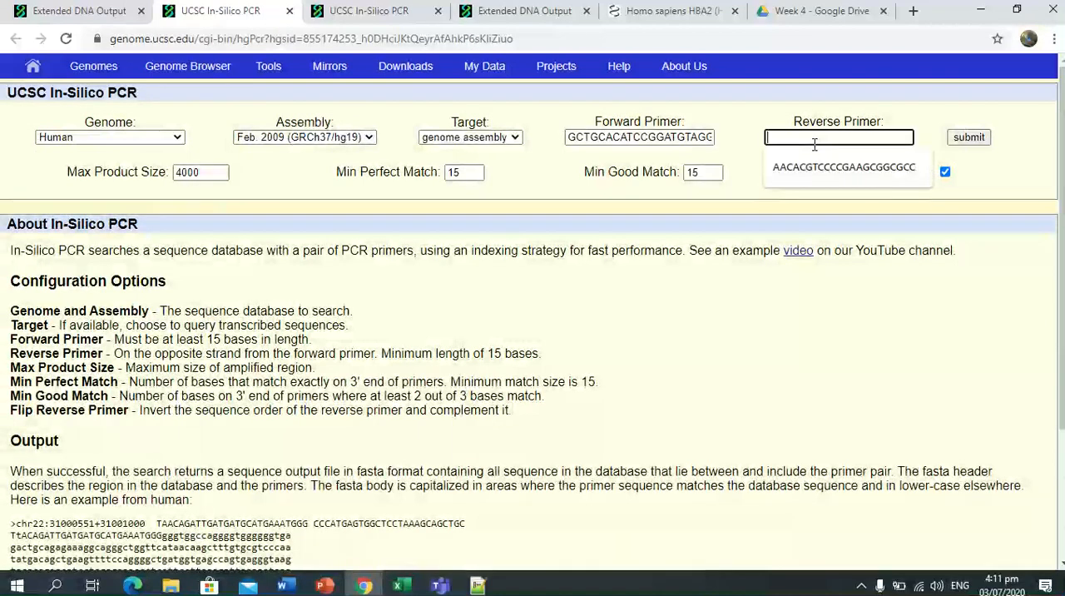
{"action": "key", "text": "ctrl+v"}
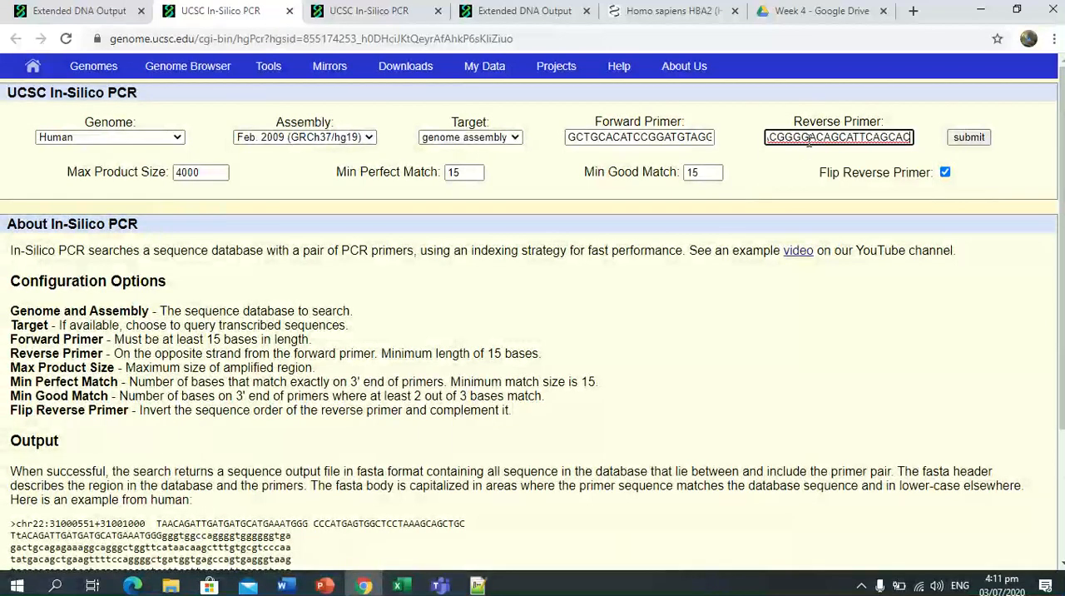
{"action": "left_click", "coordinate": [921, 200]}
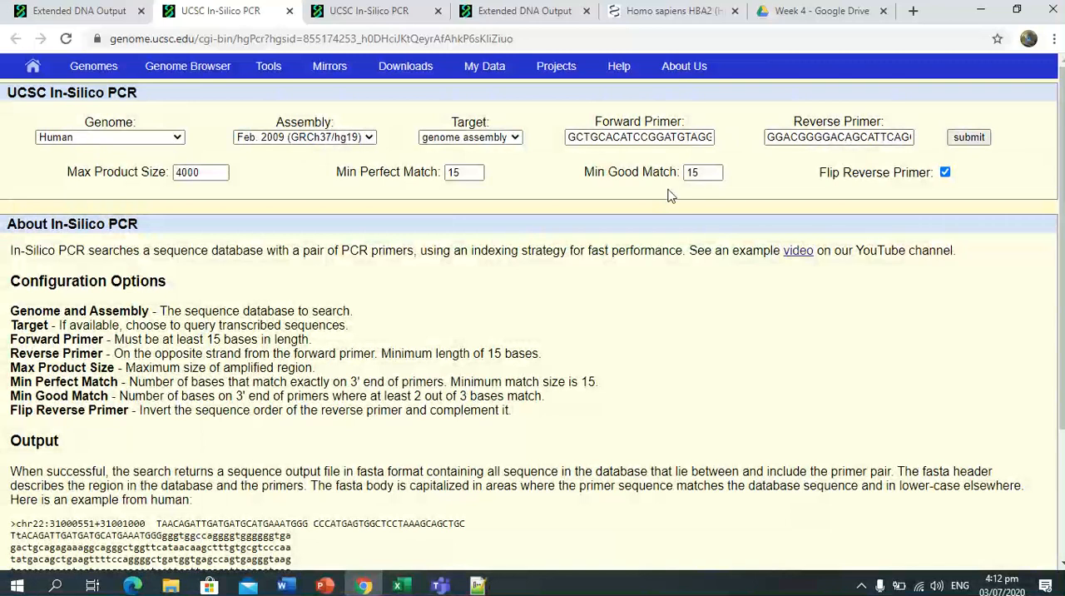
Check the In-Silico PCR slide in PowerPoint, return to Chrome, keep genome assembly as the target and submit the primer search.
{"action": "left_click", "coordinate": [324, 586]}
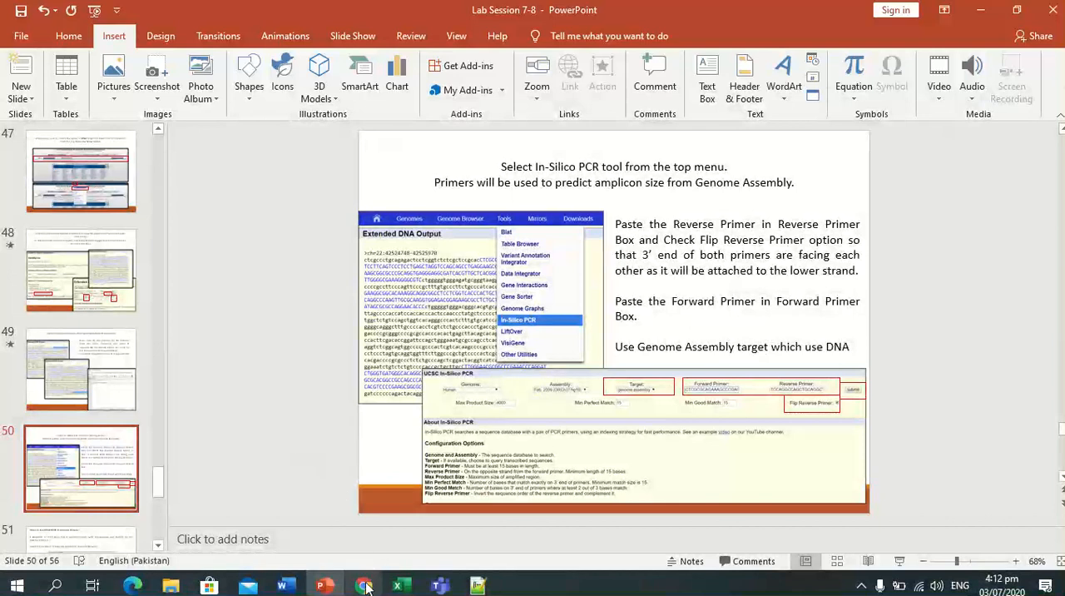
{"action": "left_click", "coordinate": [364, 520]}
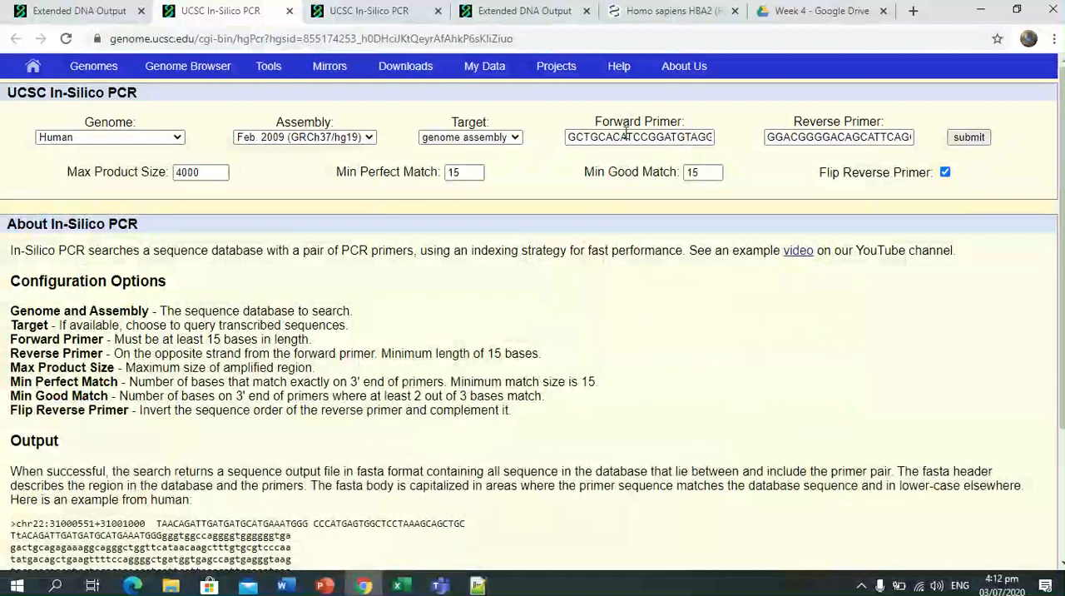
{"action": "left_click", "coordinate": [515, 138]}
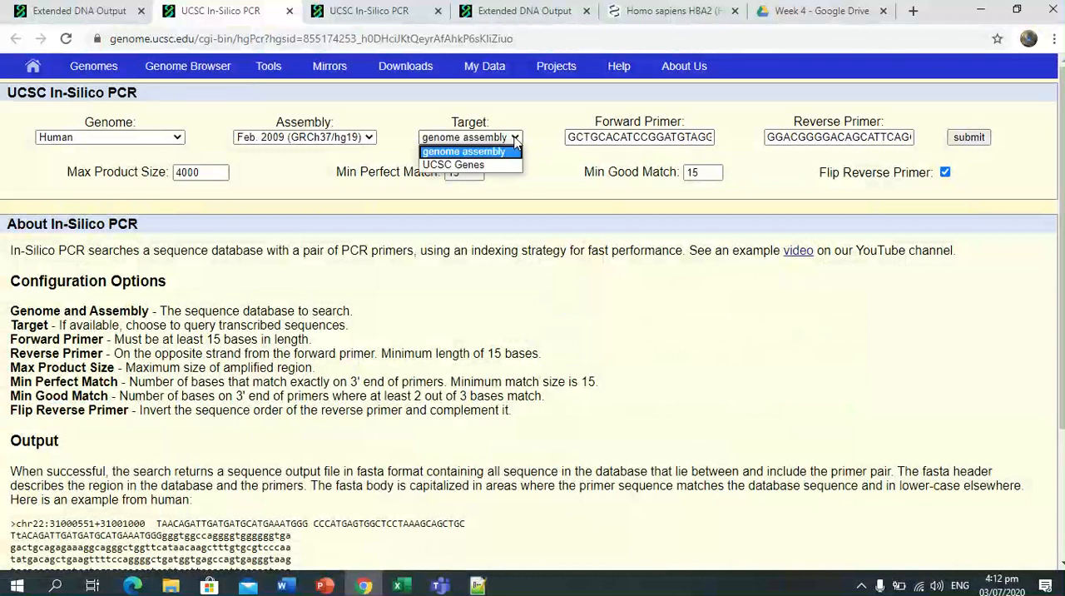
{"action": "left_click", "coordinate": [514, 142]}
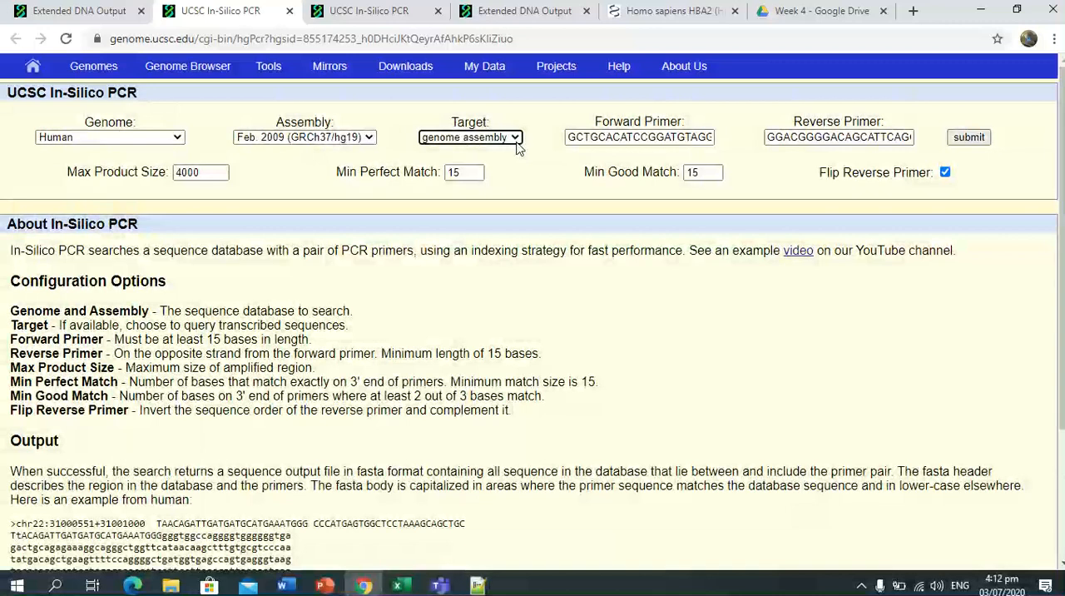
{"action": "left_click", "coordinate": [967, 137]}
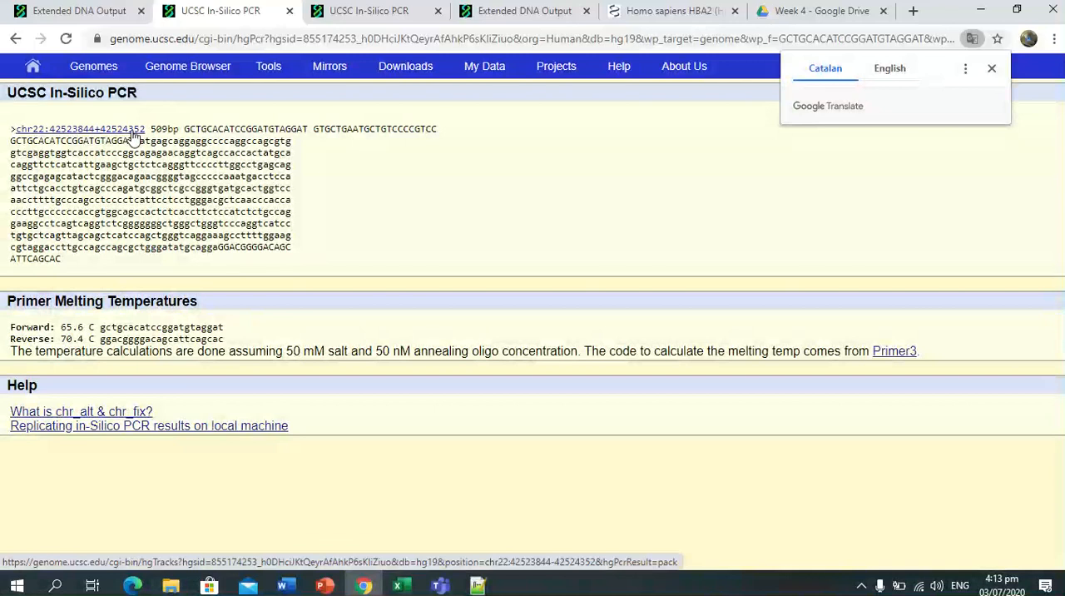
Examine the In-Silico PCR result by highlighting the header primers, the reverse primer site and the amplified sequence between the primers.
{"action": "left_click_drag", "start_coordinate": [183, 129], "coordinate": [452, 142]}
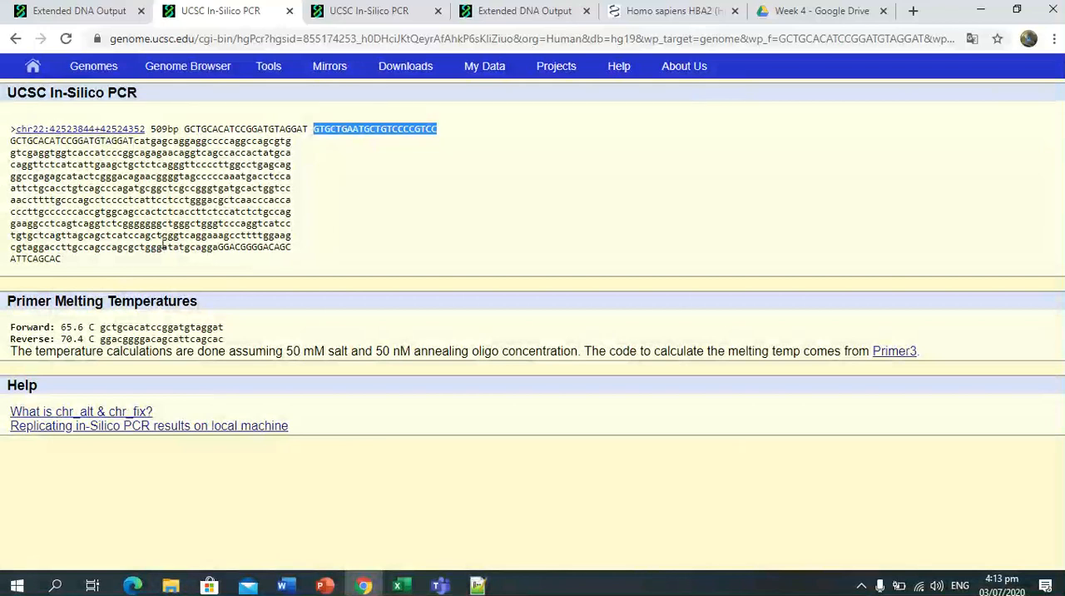
{"action": "left_click_drag", "start_coordinate": [218, 247], "coordinate": [253, 273]}
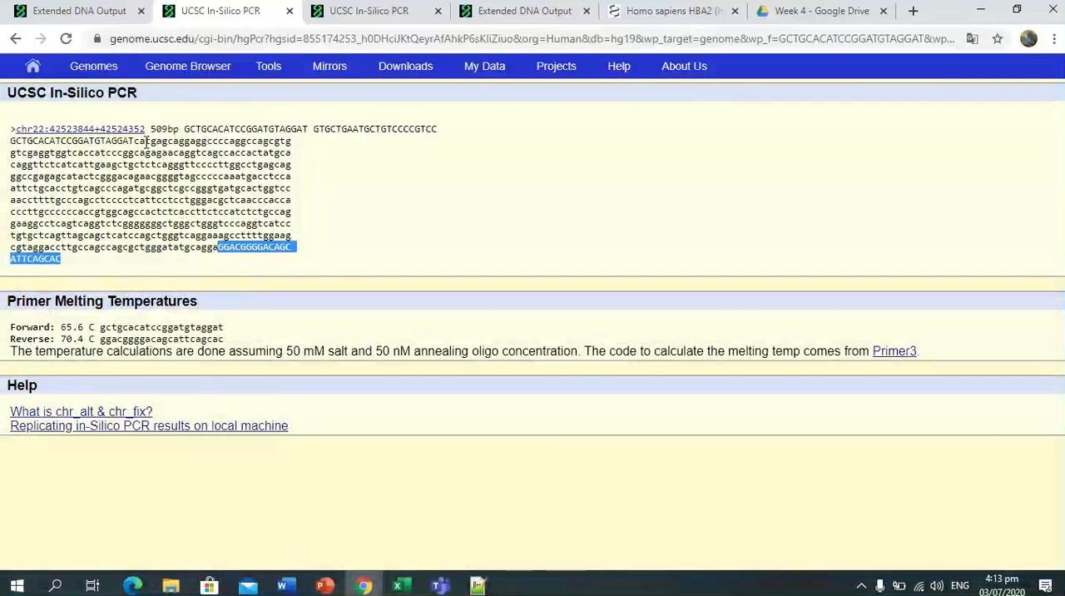
{"action": "left_click_drag", "start_coordinate": [133, 141], "coordinate": [218, 249]}
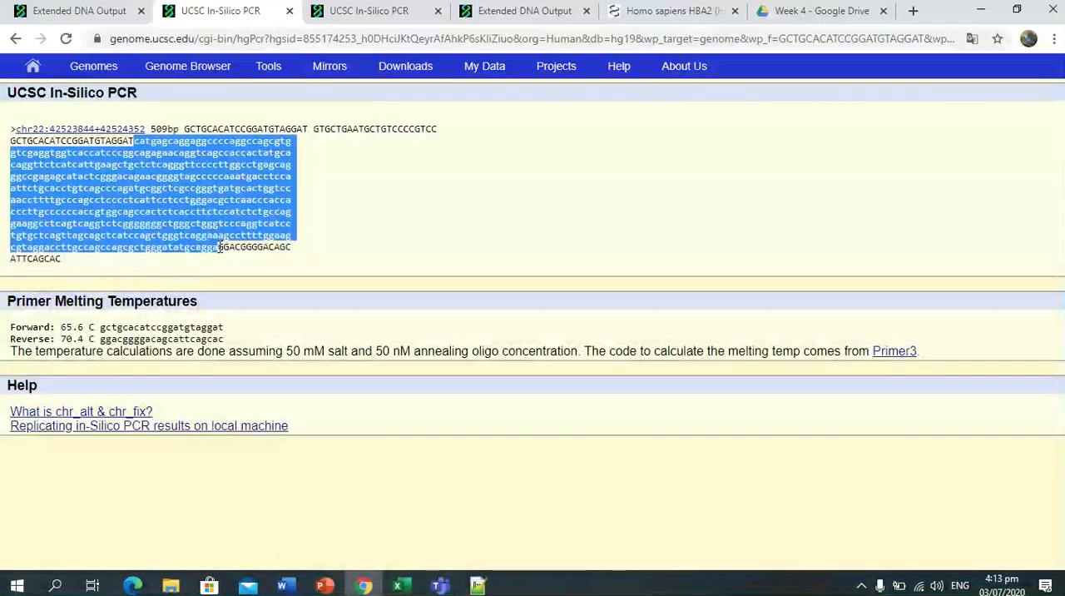
{"action": "left_click", "coordinate": [354, 197]}
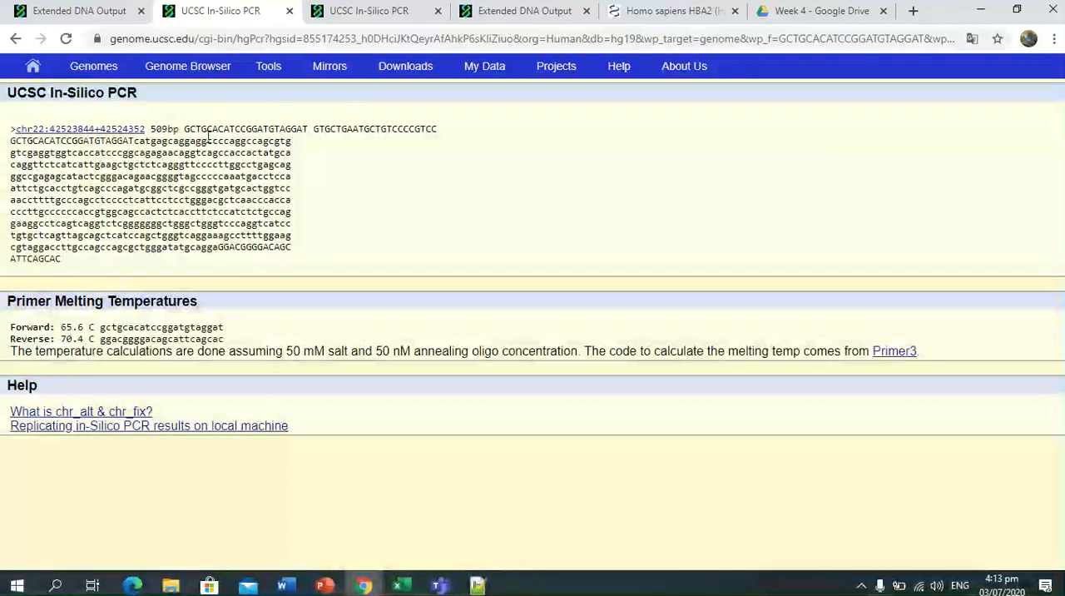
{"action": "left_click_drag", "start_coordinate": [184, 129], "coordinate": [294, 131]}
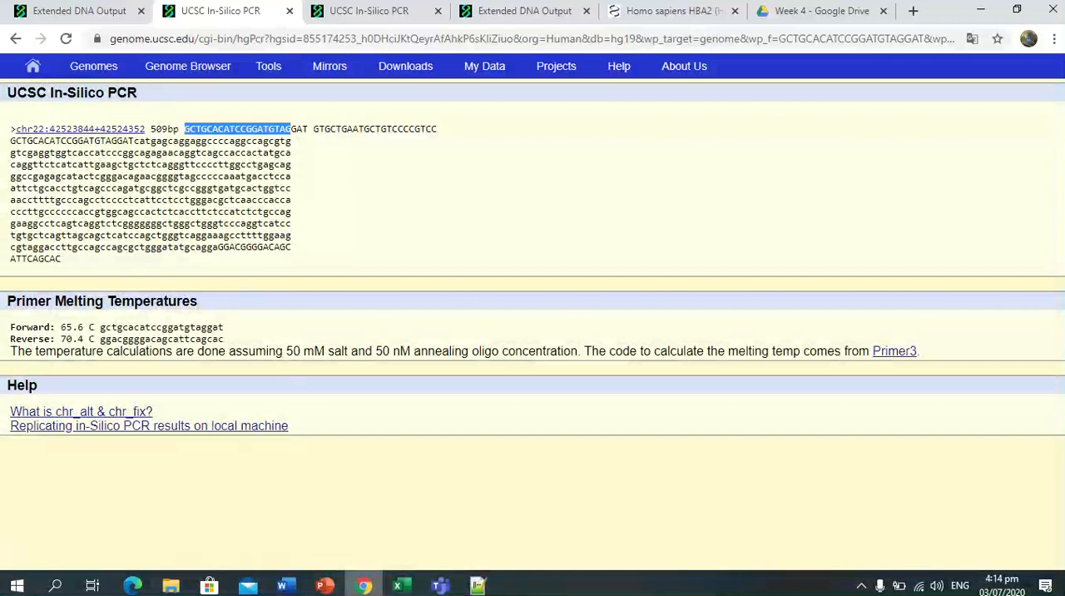
Switch to PowerPoint and review slides 51 and 52 on observing amplified DNA in the Genome Browser.
{"action": "left_click", "coordinate": [324, 586]}
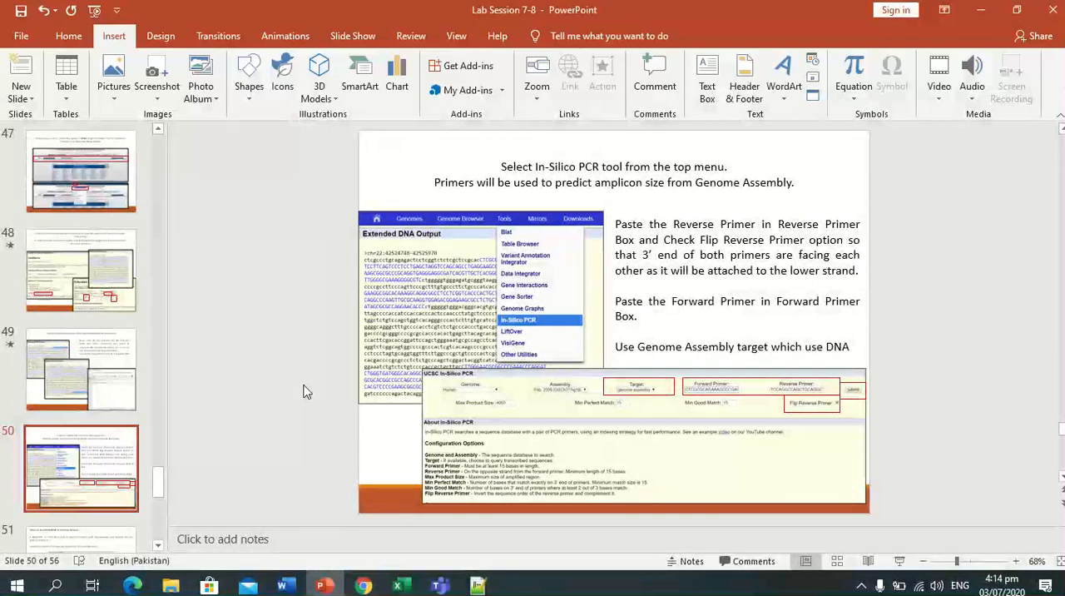
{"action": "scroll", "coordinate": [304, 391], "scroll_direction": "down", "scroll_amount": 1}
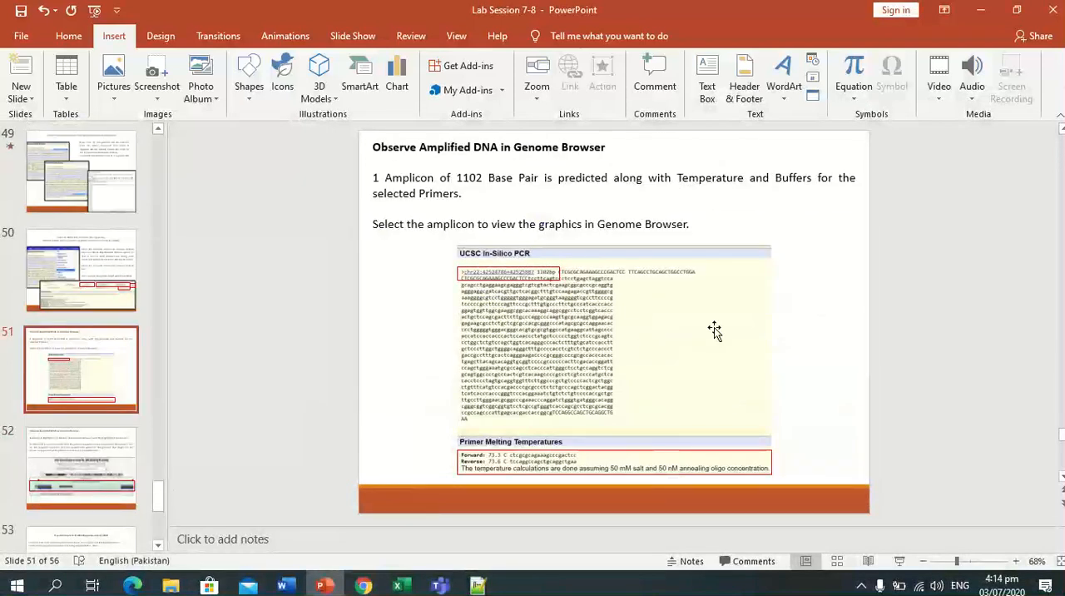
{"action": "scroll", "coordinate": [713, 326], "scroll_direction": "down", "scroll_amount": 1}
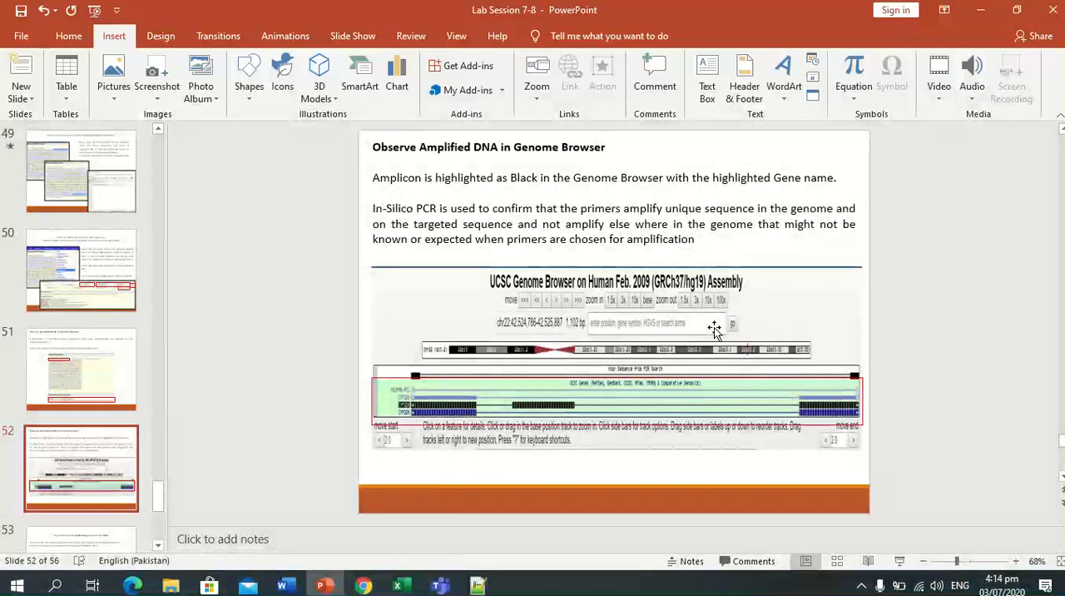